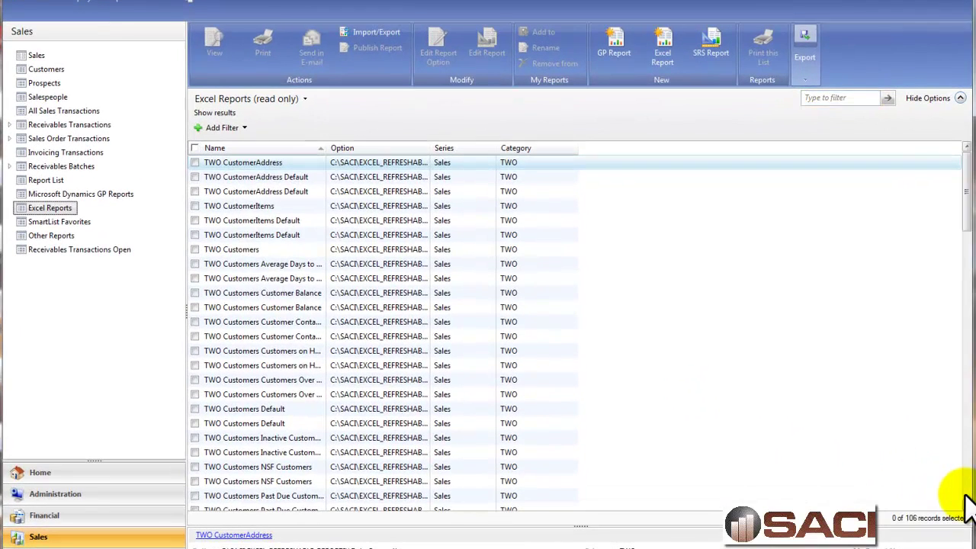
Find and open the first TWO SalesTransactions Default report in the Sales list of Excel reports
{"action": "scroll", "coordinate": [967, 507], "scroll_direction": "down", "scroll_amount": 20}
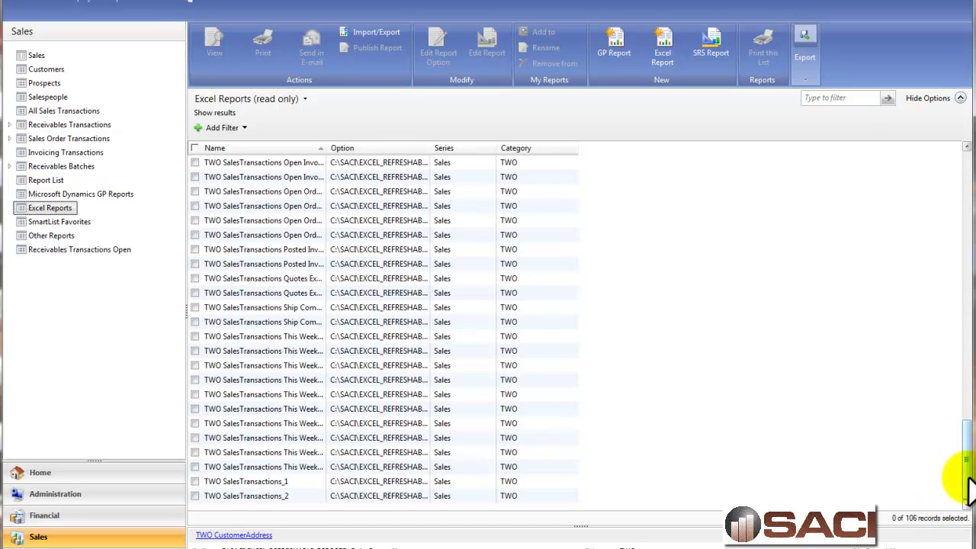
{"action": "left_click_drag", "start_coordinate": [966, 478], "coordinate": [965, 439]}
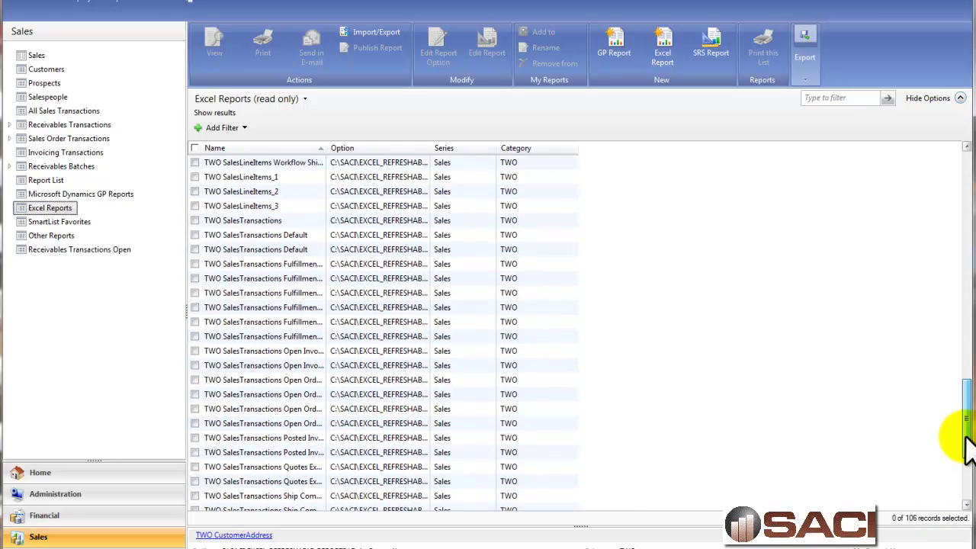
{"action": "left_click", "coordinate": [268, 223]}
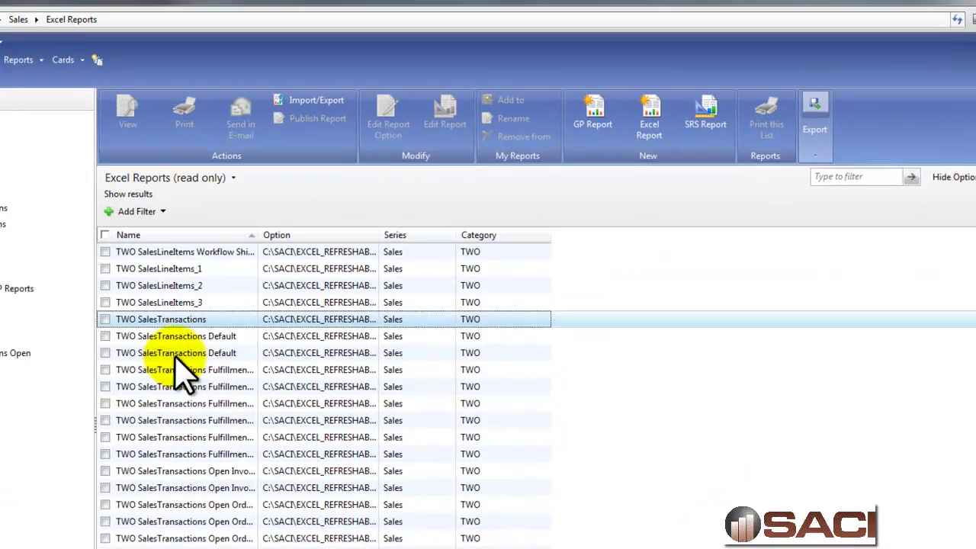
{"action": "left_click", "coordinate": [252, 235]}
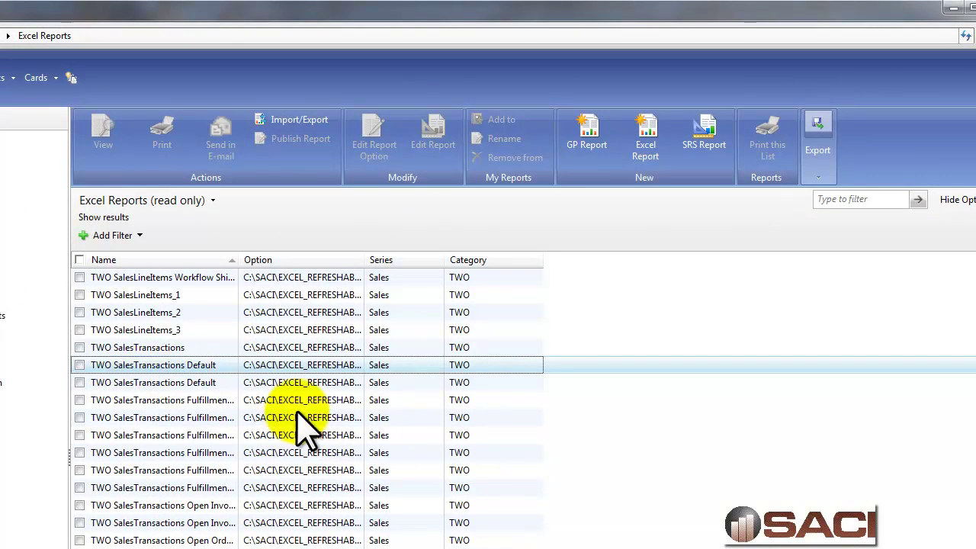
{"action": "double_click", "coordinate": [181, 368]}
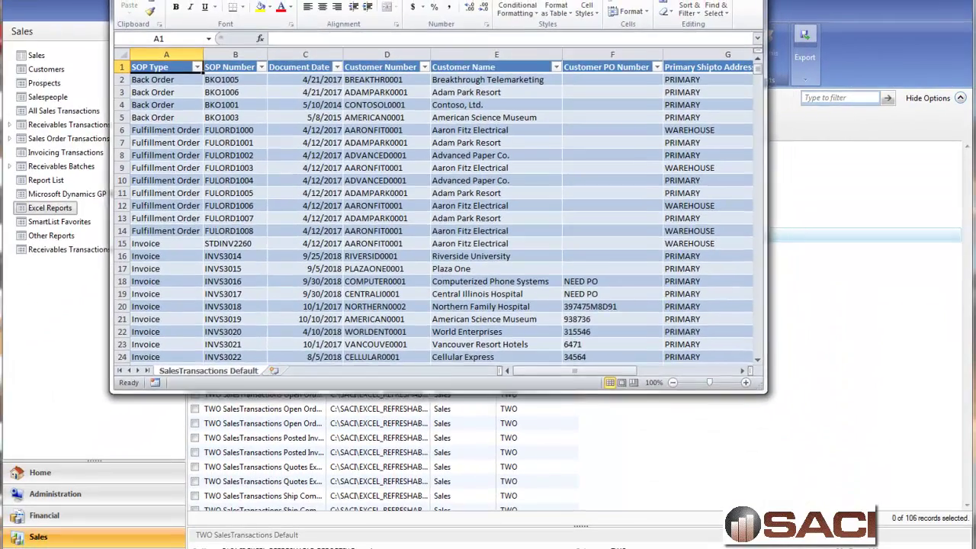
Maximize the report workbook to view all of its columns, and close it without saving
{"action": "left_click_drag", "start_coordinate": [427, 0], "coordinate": [314, 0]}
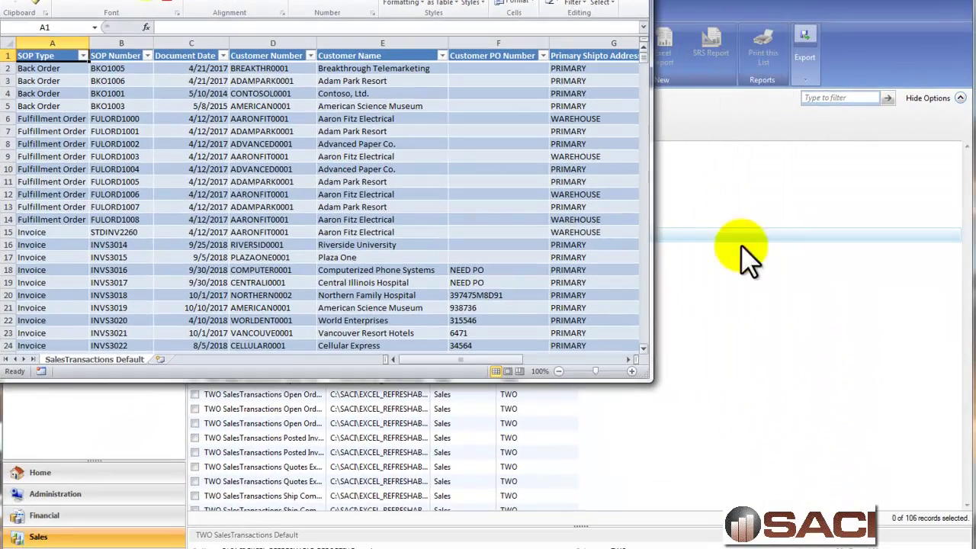
{"action": "left_click_drag", "start_coordinate": [639, 374], "coordinate": [869, 546]}
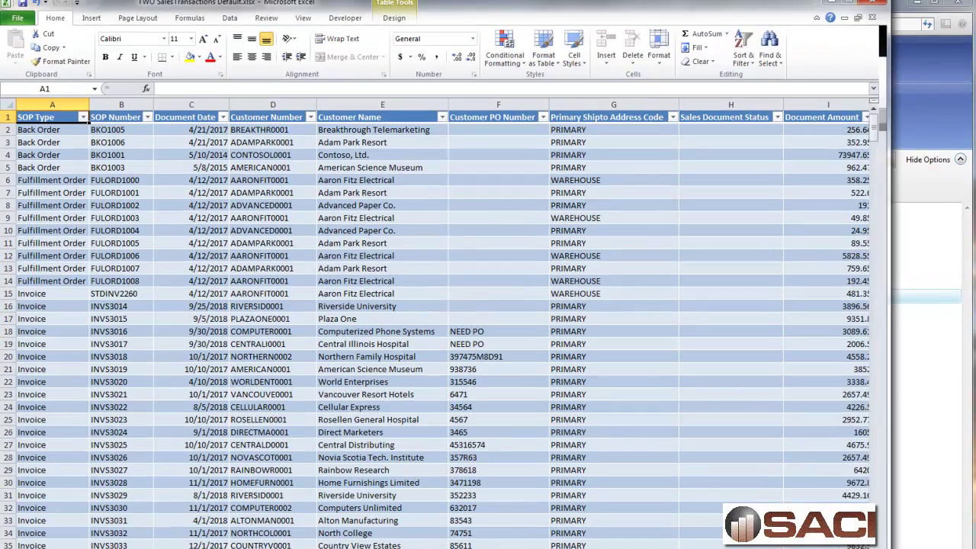
{"action": "key", "text": "super+Up"}
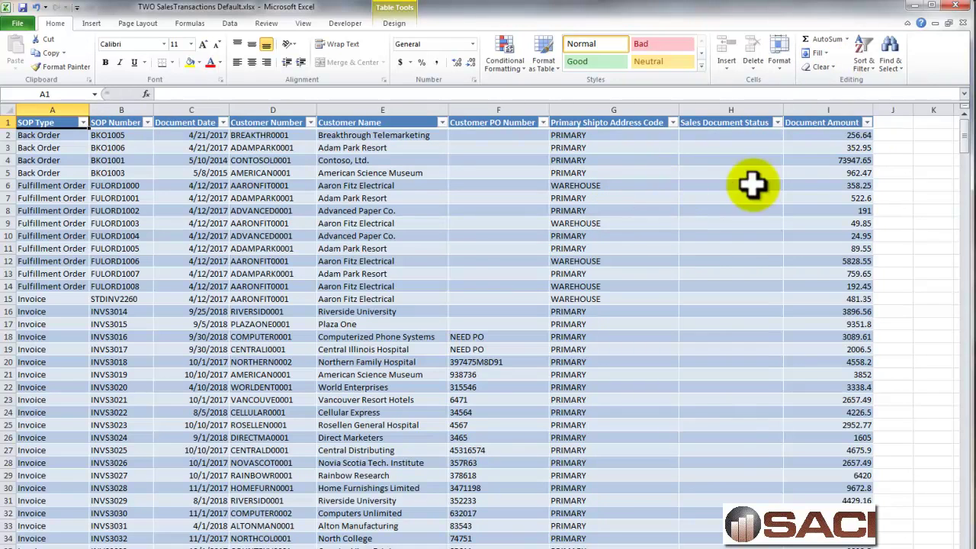
{"action": "left_click", "coordinate": [955, 5]}
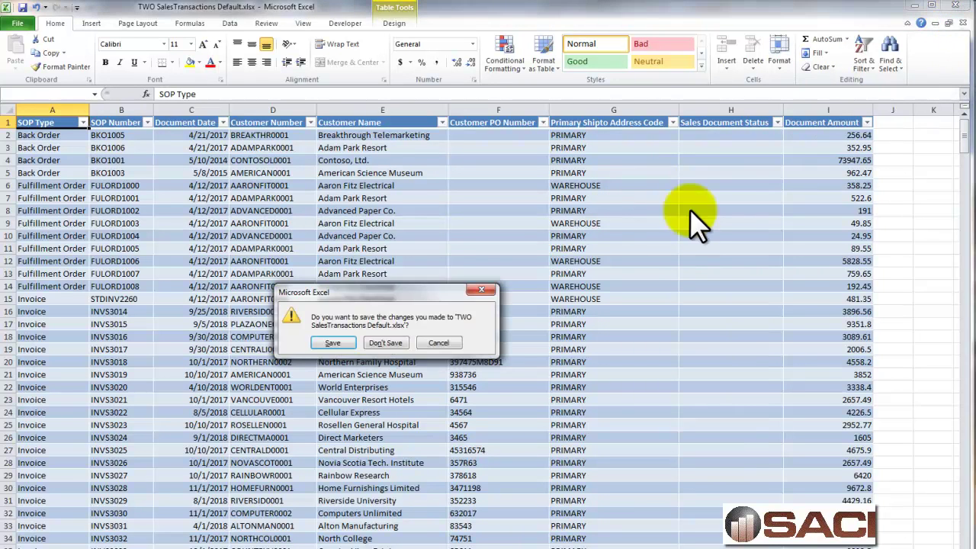
{"action": "left_click", "coordinate": [407, 342]}
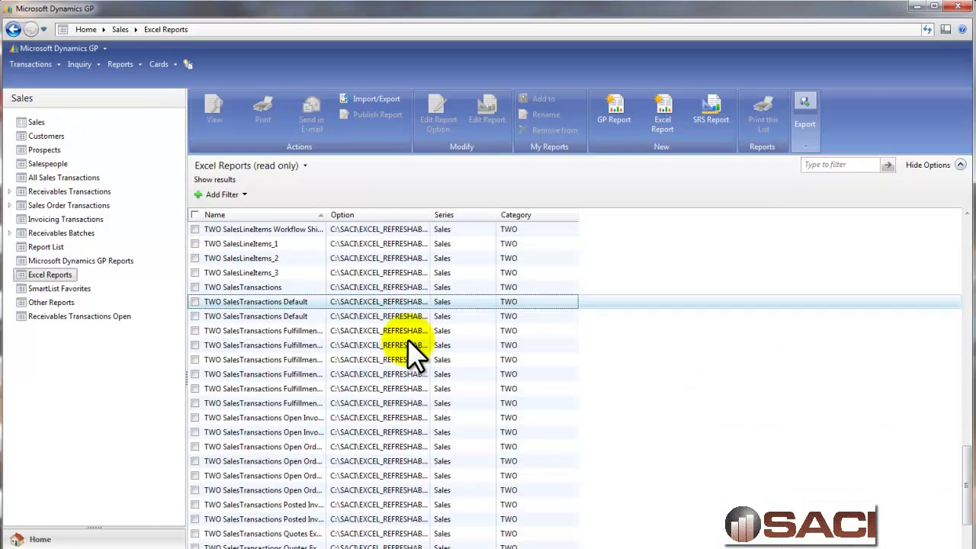
Open the TWO SalesTransactions report in Excel and look through its full range of columns
{"action": "left_click", "coordinate": [244, 289]}
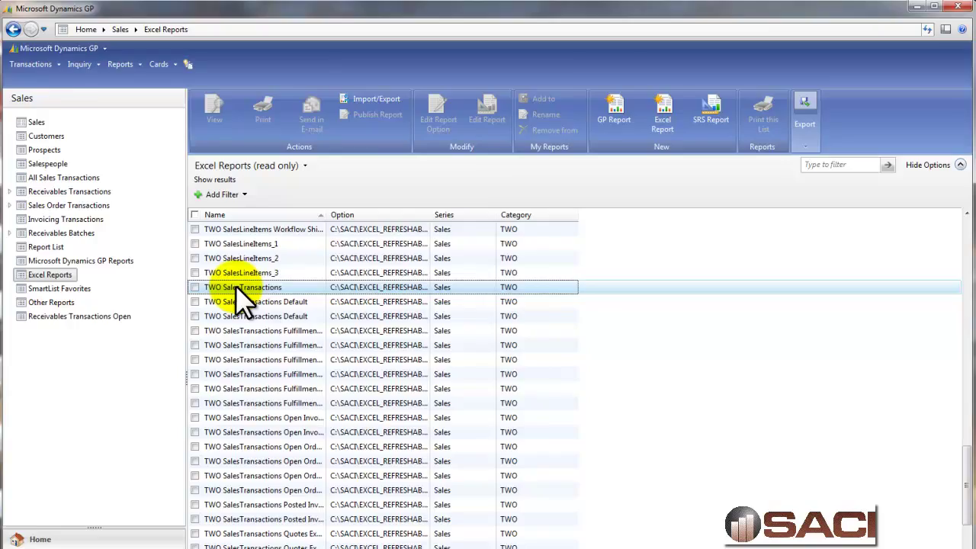
{"action": "double_click", "coordinate": [238, 291]}
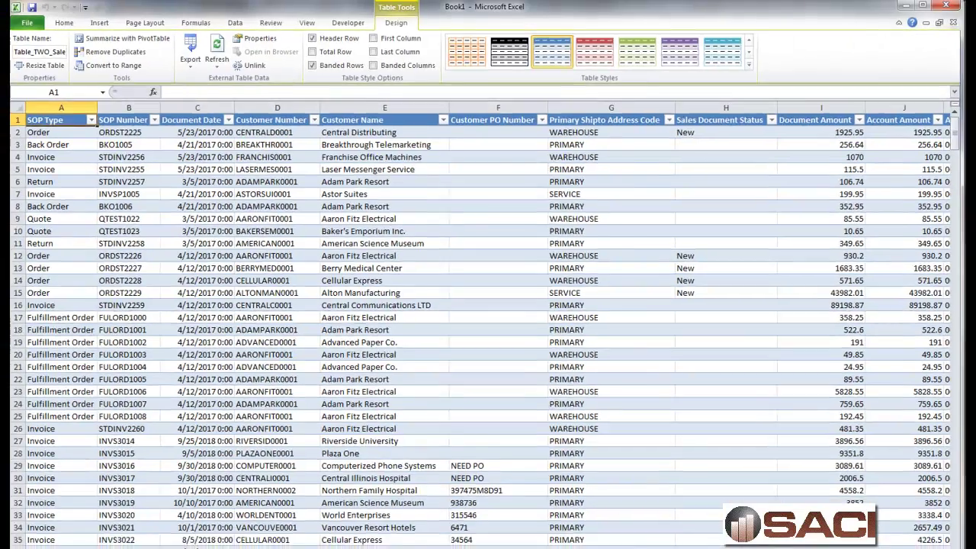
{"action": "scroll", "coordinate": [488, 328], "scroll_direction": "right", "scroll_amount": 15}
{"action": "scroll", "coordinate": [797, 545], "scroll_direction": "right", "scroll_amount": 20}
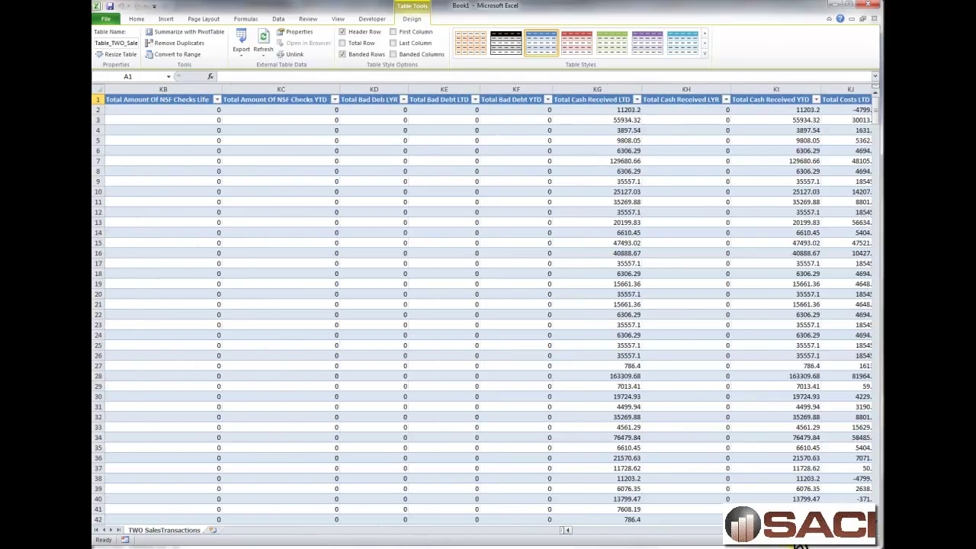
{"action": "scroll", "coordinate": [800, 546], "scroll_direction": "right", "scroll_amount": 20}
{"action": "scroll", "coordinate": [869, 540], "scroll_direction": "left", "scroll_amount": 20}
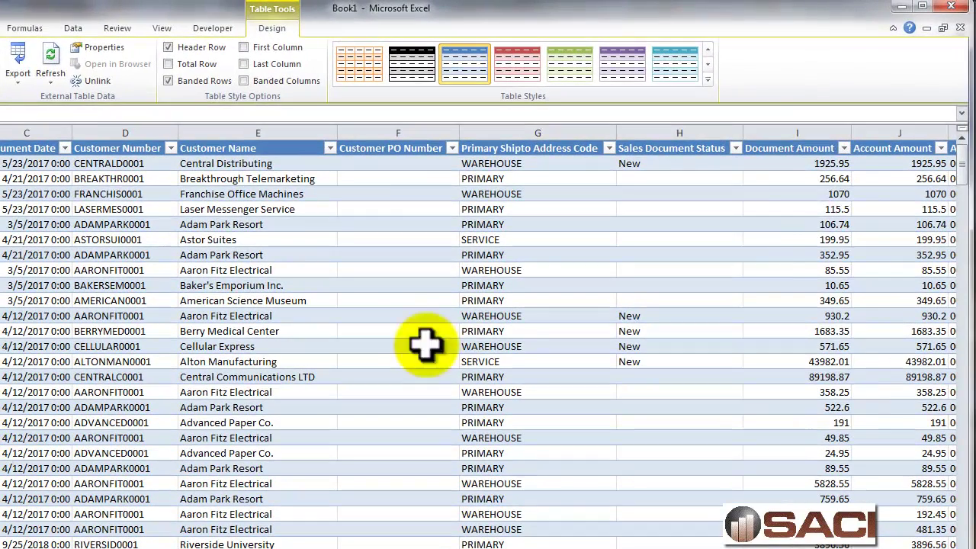
Insert a new table column before Document Amount and name its header Amount
{"action": "left_click", "coordinate": [767, 133]}
{"action": "right_click", "coordinate": [770, 134]}
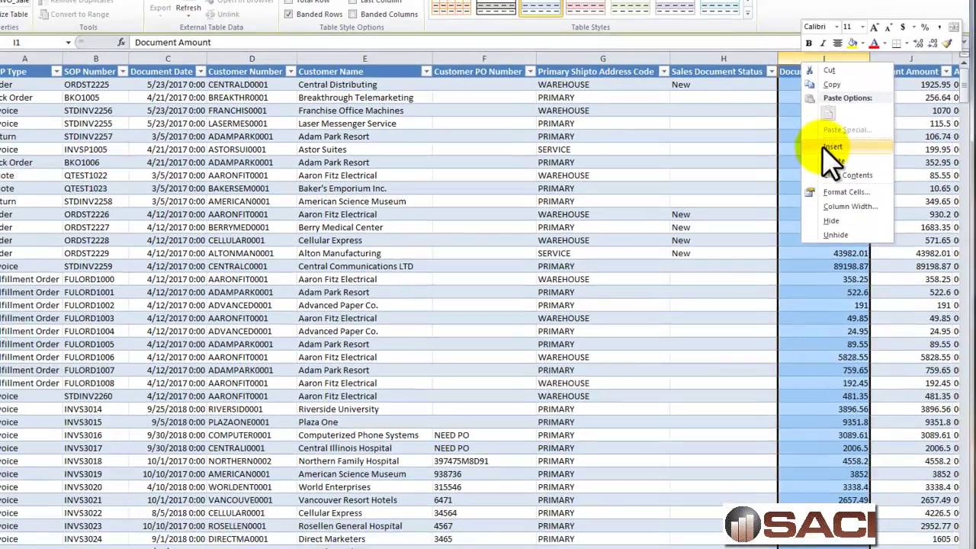
{"action": "left_click", "coordinate": [808, 254]}
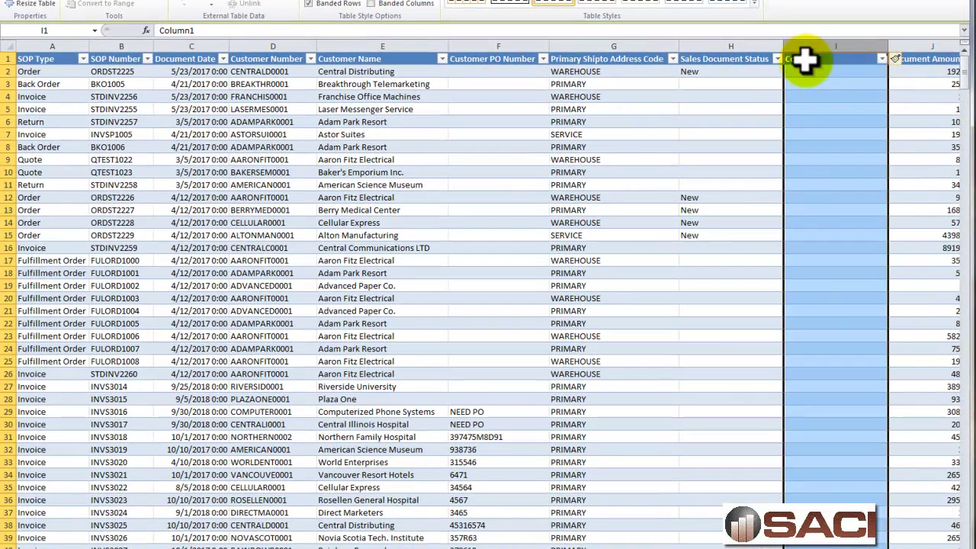
{"action": "left_click", "coordinate": [806, 59]}
{"action": "type", "text": "Amount"}
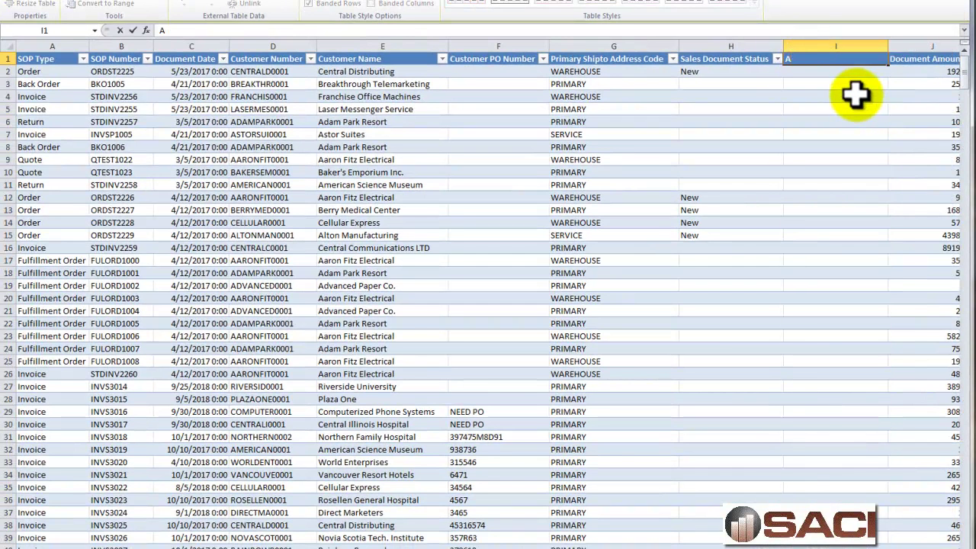
{"action": "key", "text": "Return"}
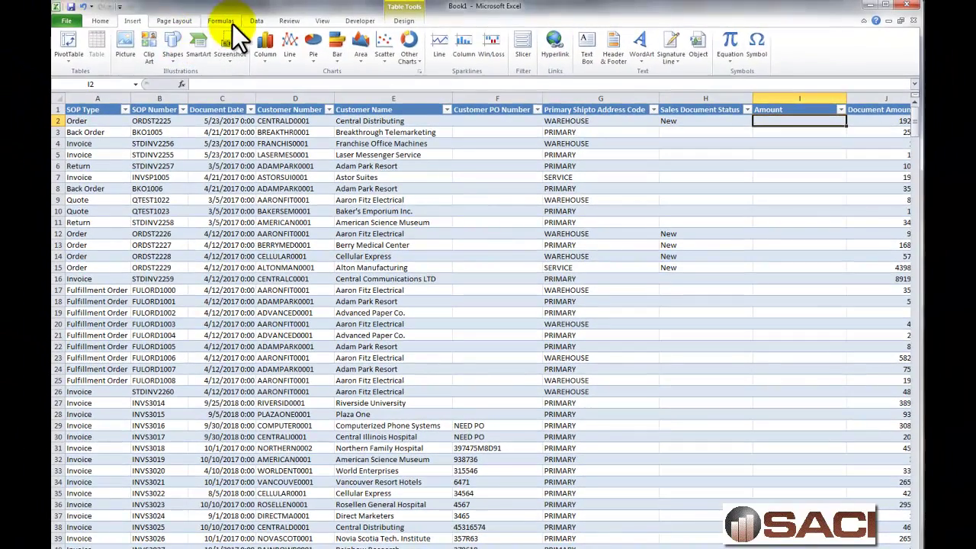
Start an IF function in cell I2 with the logical test [@[SOP Type]]="Return"
{"action": "left_click", "coordinate": [221, 20]}
{"action": "left_click", "coordinate": [180, 51]}
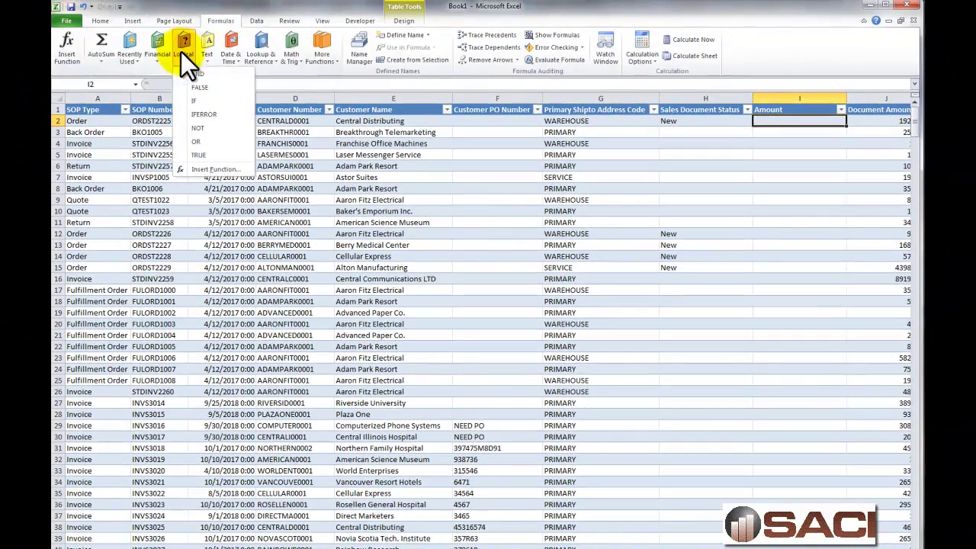
{"action": "left_click", "coordinate": [189, 100]}
{"action": "left_click", "coordinate": [92, 126]}
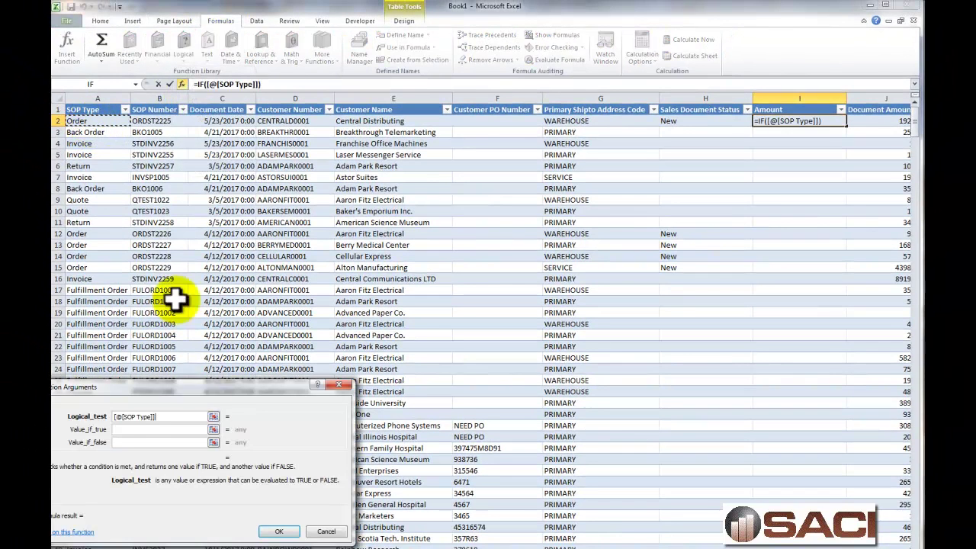
{"action": "left_click", "coordinate": [193, 430]}
{"action": "type", "text": "="}
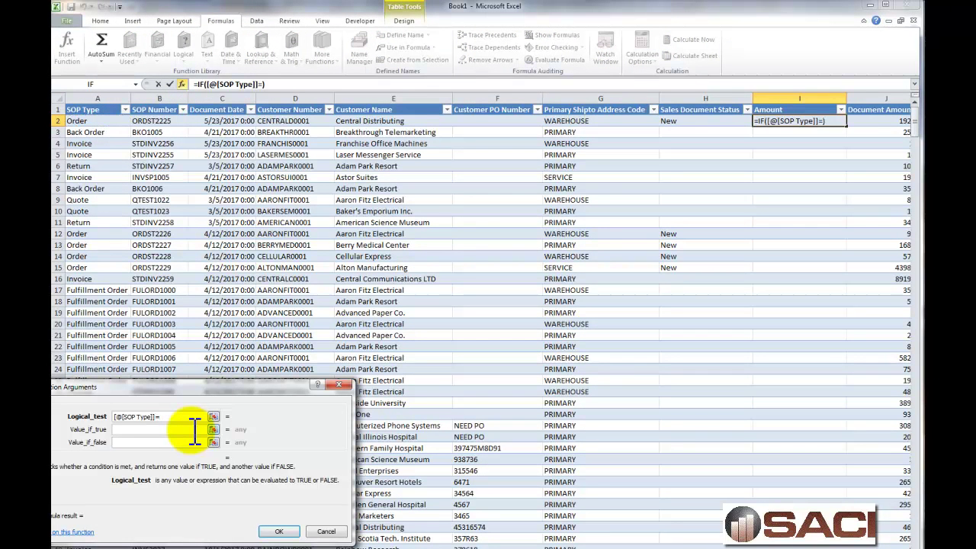
{"action": "type", "text": "\"Return\""}
{"action": "key", "text": "Tab"}
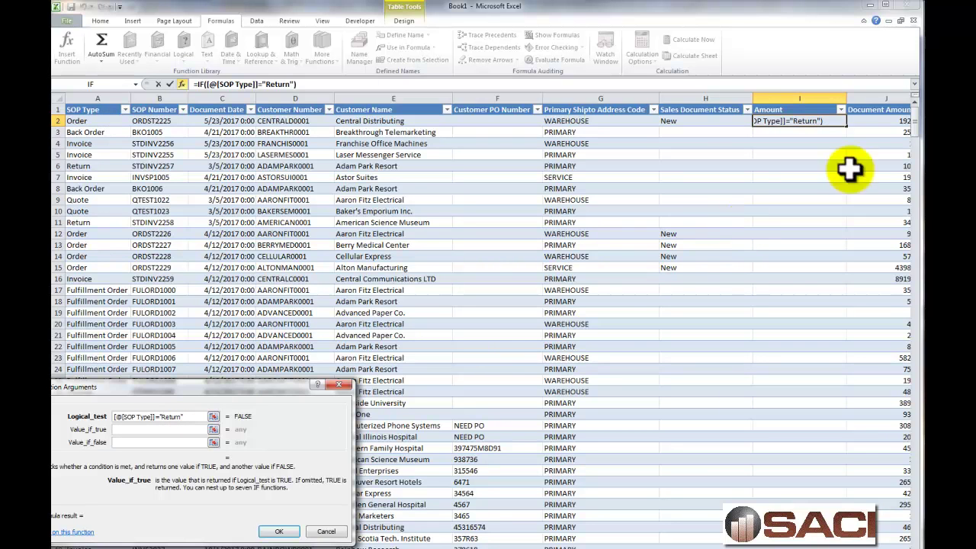
Complete the IF formula with -[@[Document Amount]] if true and [@[Document Amount]] if false, and check the Return in row 6
{"action": "type", "text": "-"}
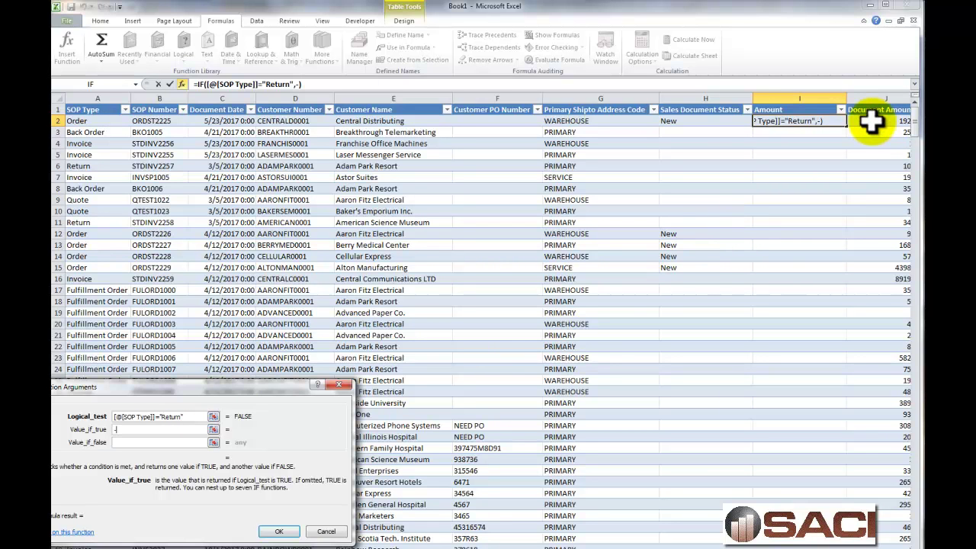
{"action": "left_click", "coordinate": [871, 122]}
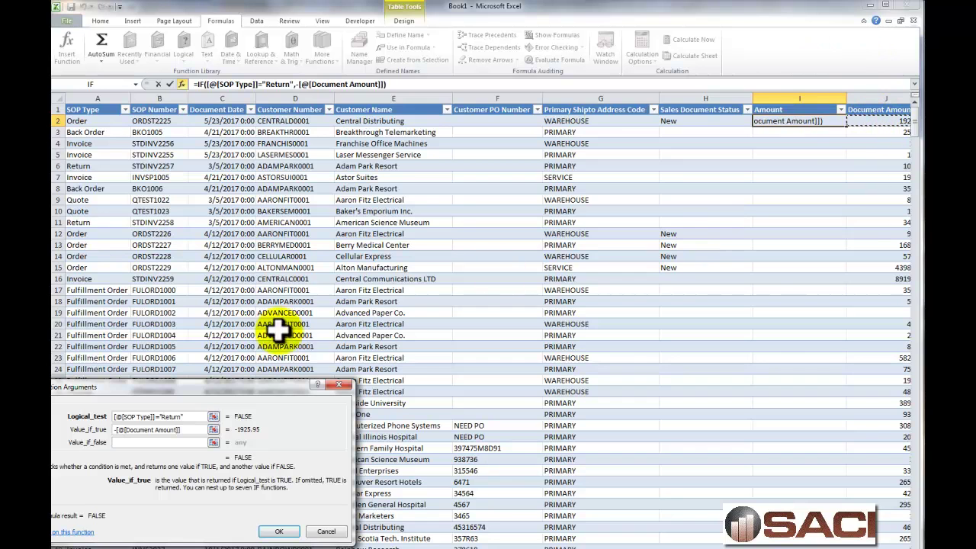
{"action": "left_click", "coordinate": [162, 443]}
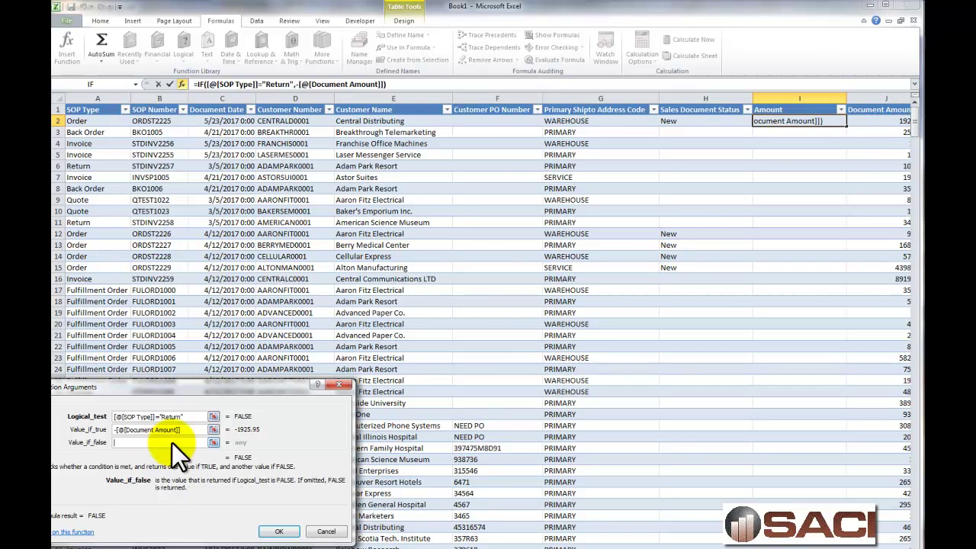
{"action": "left_click", "coordinate": [873, 121]}
{"action": "left_click", "coordinate": [279, 531]}
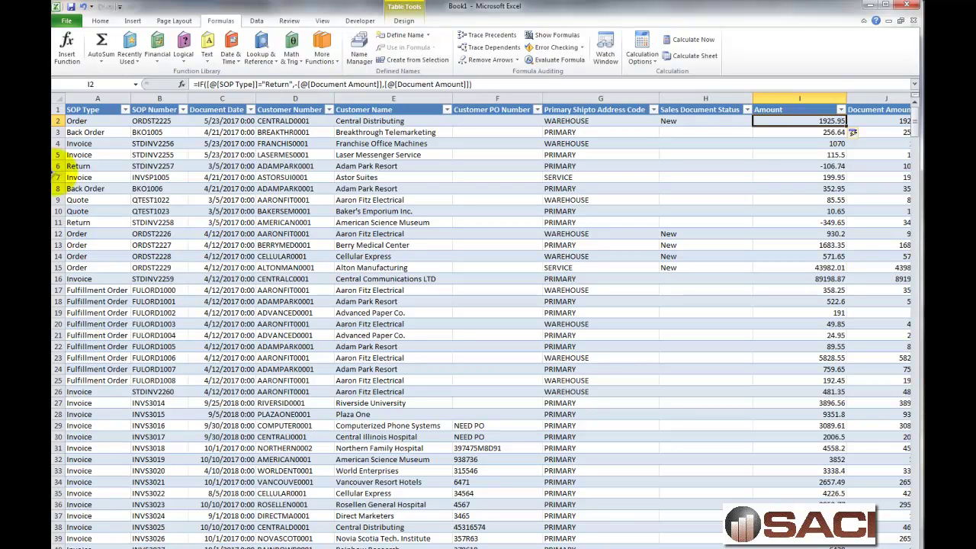
{"action": "left_click", "coordinate": [57, 165]}
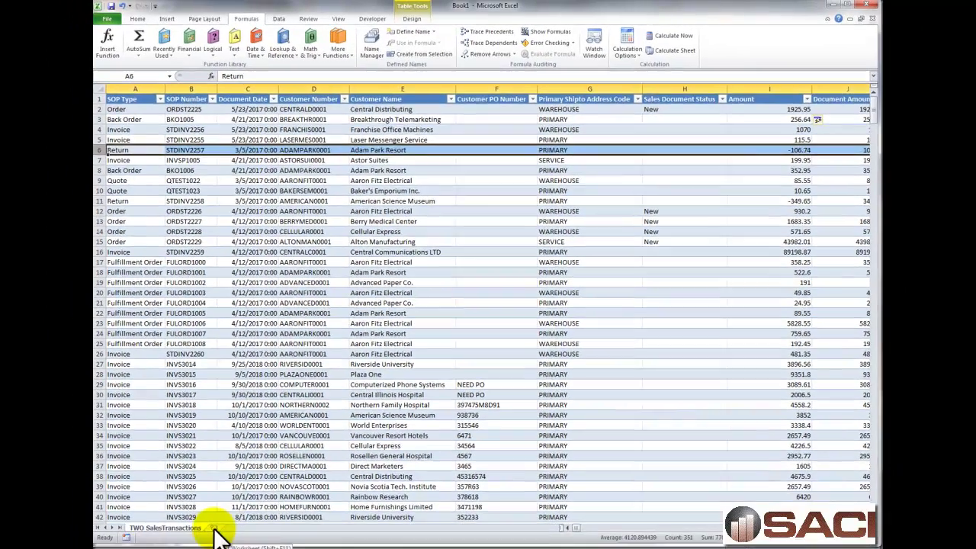
Create a PivotTable in cell A1 of a new worksheet from columns A to NC of the TWO SalesTransactions sheet
{"action": "left_click", "coordinate": [220, 525]}
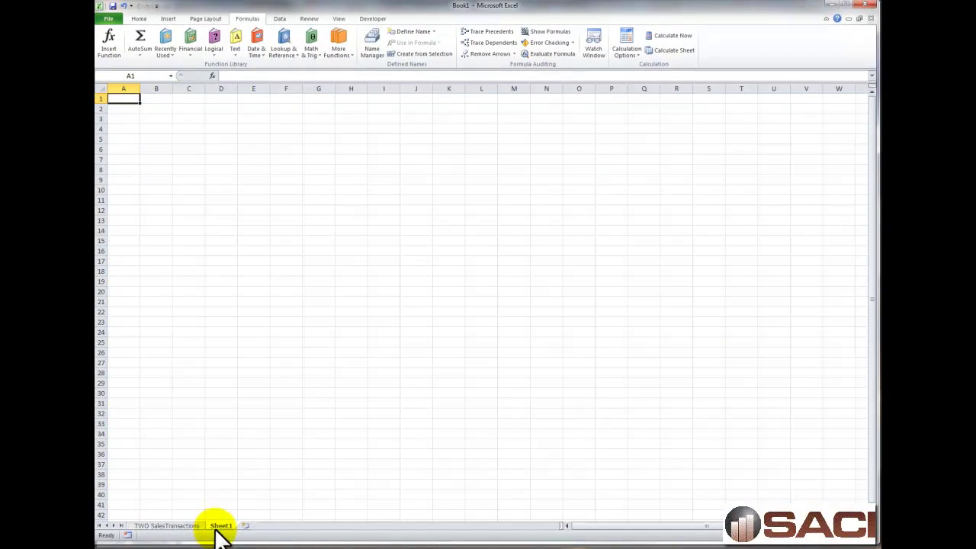
{"action": "left_click", "coordinate": [167, 18]}
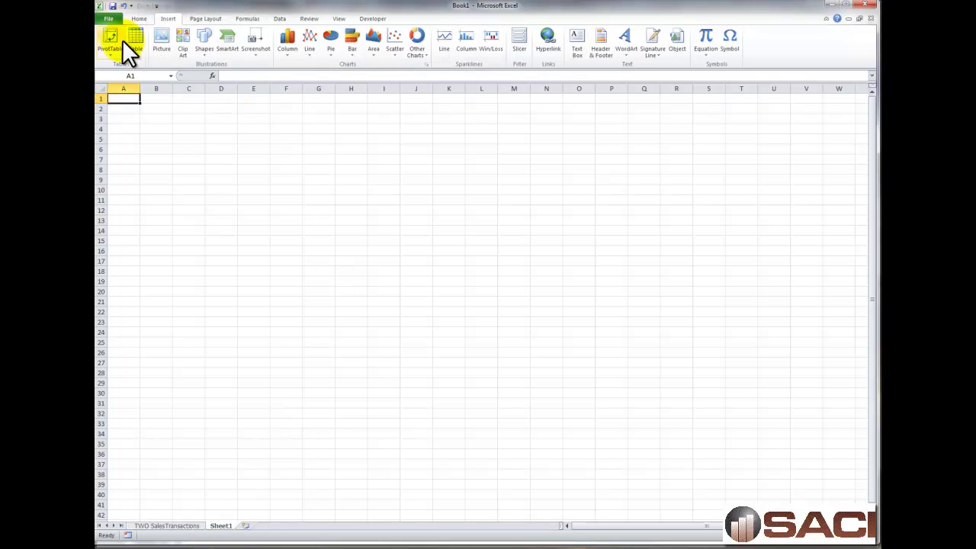
{"action": "left_click", "coordinate": [112, 45]}
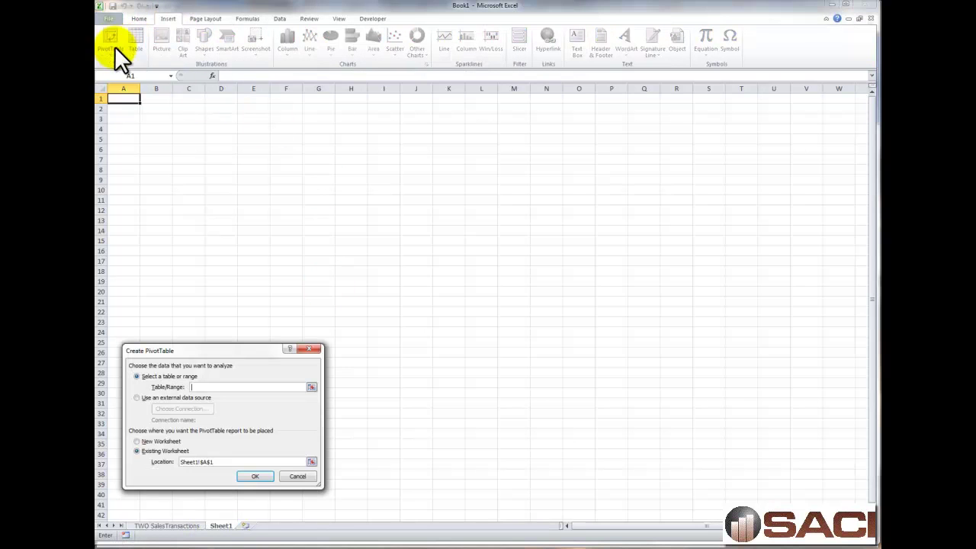
{"action": "left_click", "coordinate": [168, 525]}
{"action": "left_click_drag", "start_coordinate": [137, 83], "coordinate": [871, 85]}
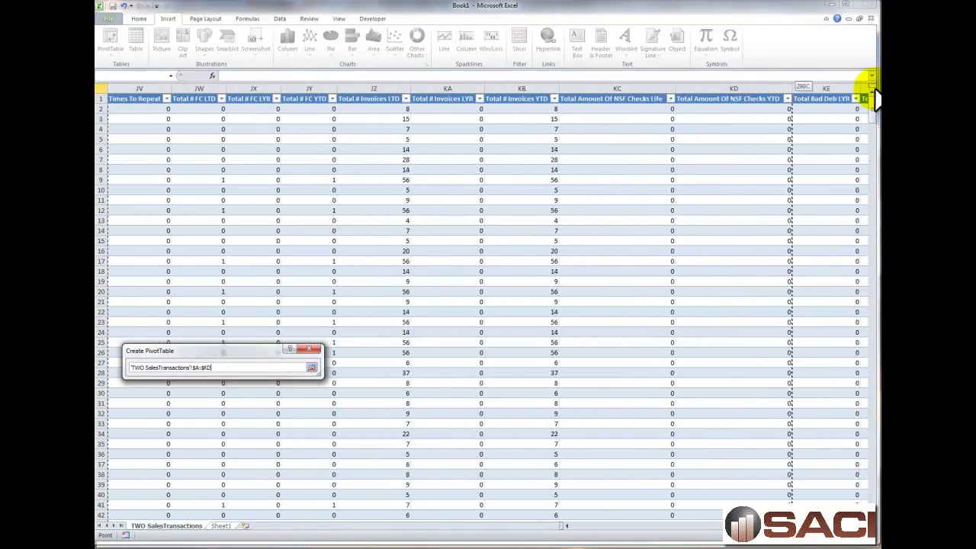
{"action": "left_click_drag", "start_coordinate": [875, 97], "coordinate": [846, 97]}
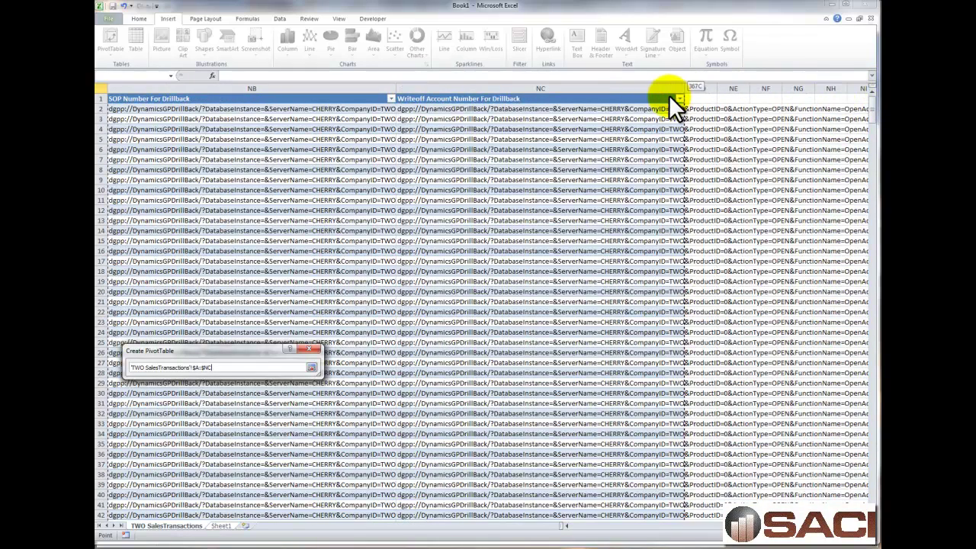
{"action": "left_click_drag", "start_coordinate": [669, 95], "coordinate": [669, 96]}
{"action": "left_click", "coordinate": [242, 480]}
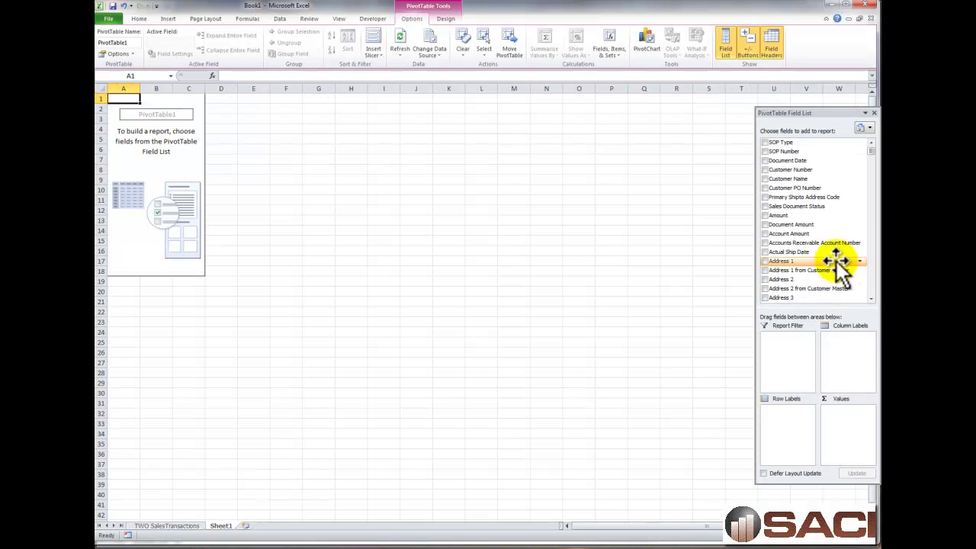
Add the Void Status field to the PivotTable as a report filter
{"action": "left_click_drag", "start_coordinate": [870, 150], "coordinate": [870, 278]}
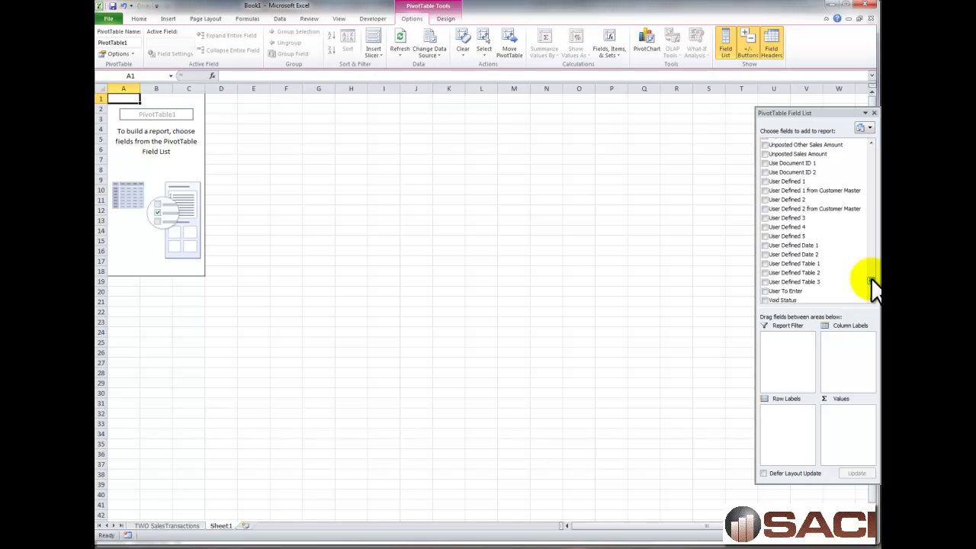
{"action": "left_click_drag", "start_coordinate": [788, 301], "coordinate": [779, 339]}
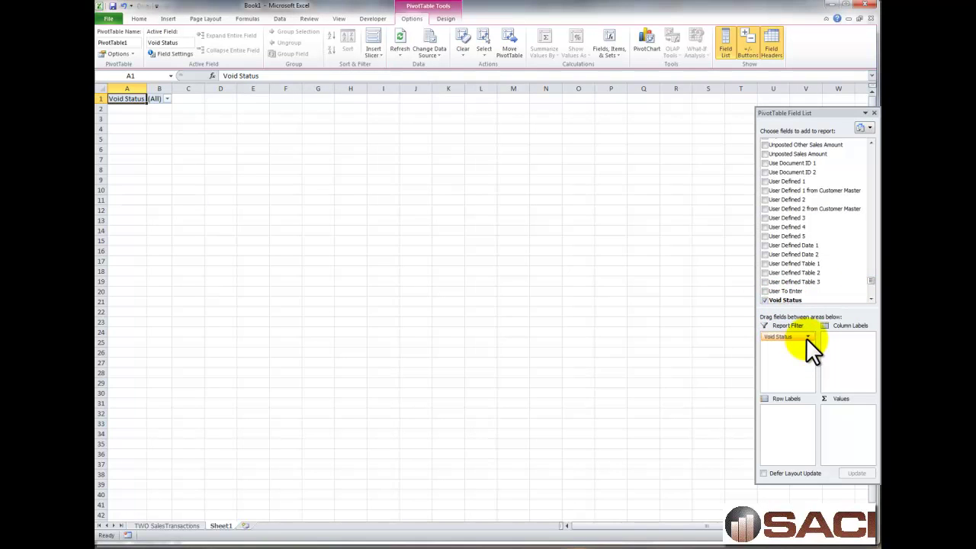
Filter the PivotTable's Void Status to Normal and add the SOP Type field as column labels
{"action": "left_click", "coordinate": [167, 98]}
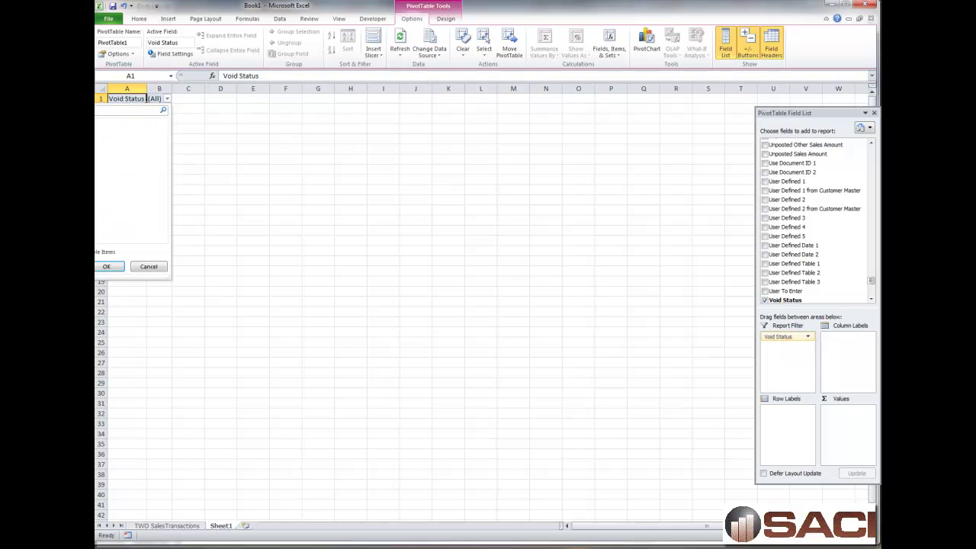
{"action": "left_click", "coordinate": [109, 266]}
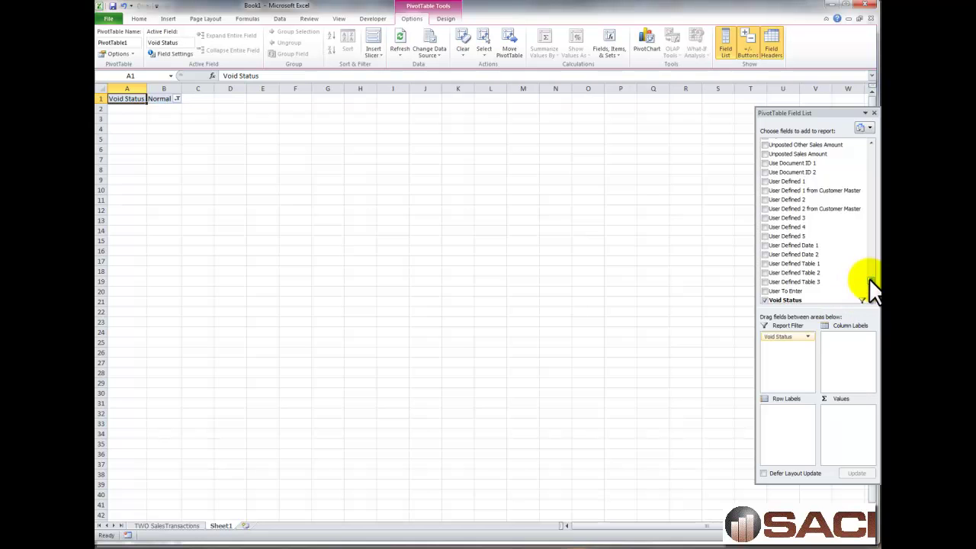
{"action": "left_click_drag", "start_coordinate": [869, 278], "coordinate": [873, 149]}
{"action": "left_click_drag", "start_coordinate": [778, 142], "coordinate": [845, 352]}
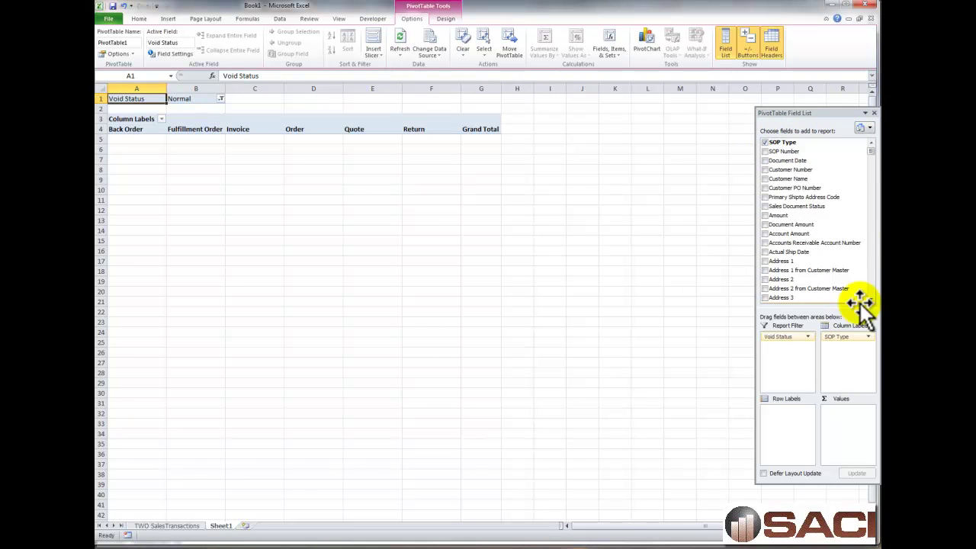
Use Customer Name instead of Customer Number as the row labels and add the Amount field to the values
{"action": "left_click_drag", "start_coordinate": [799, 170], "coordinate": [786, 436]}
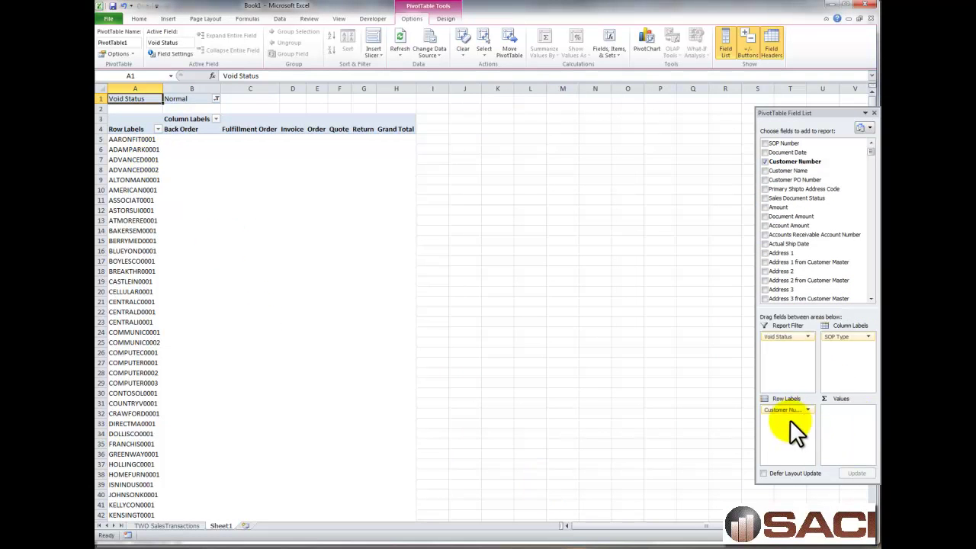
{"action": "left_click", "coordinate": [764, 161]}
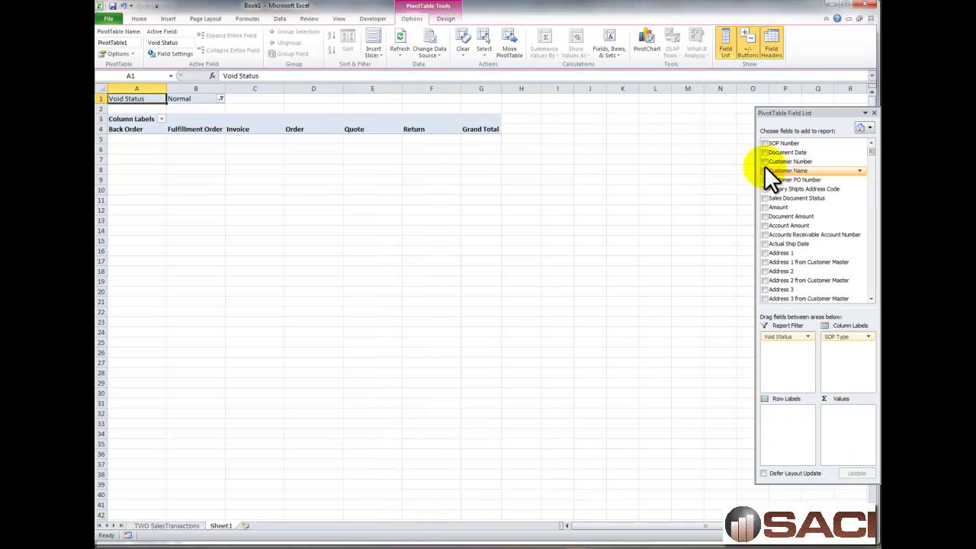
{"action": "left_click_drag", "start_coordinate": [773, 170], "coordinate": [795, 446]}
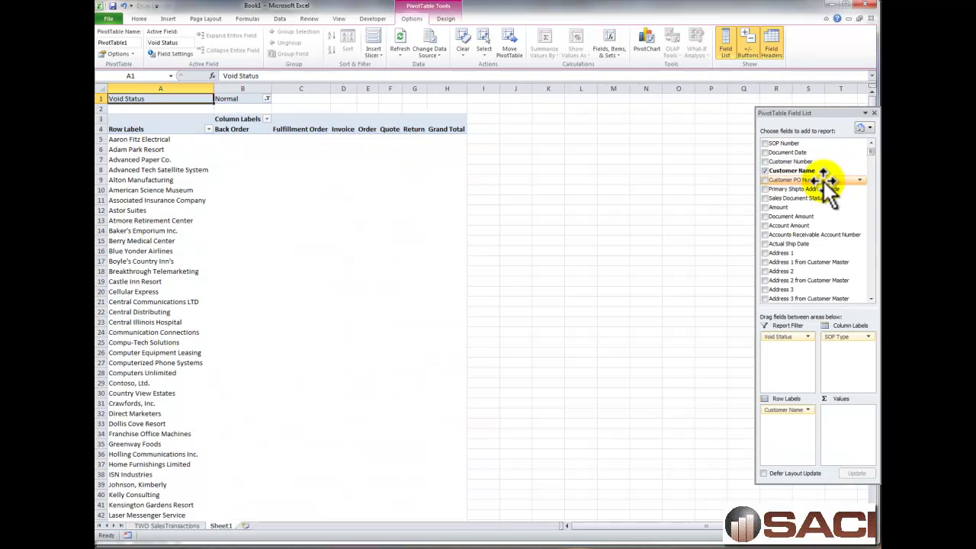
{"action": "left_click_drag", "start_coordinate": [778, 207], "coordinate": [840, 415]}
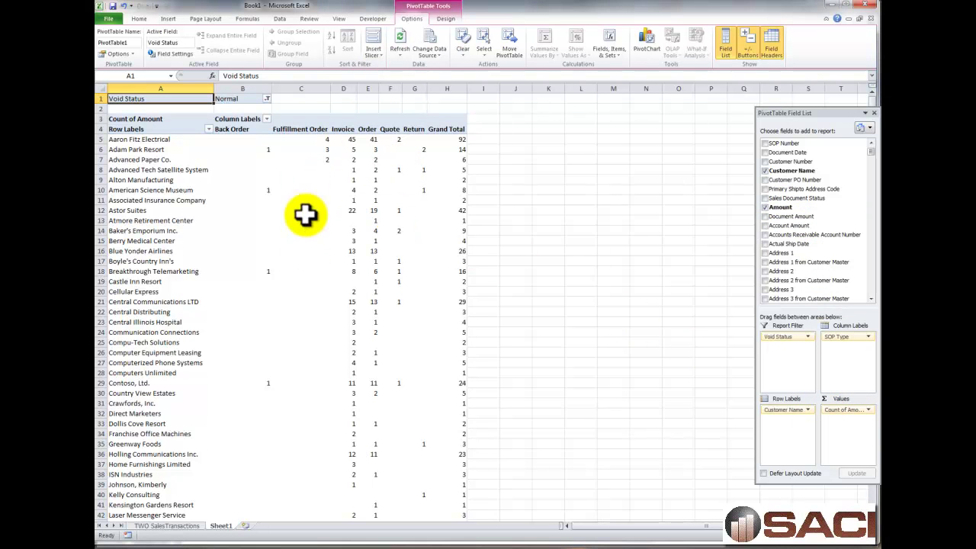
Change the Amount value field's calculation from Count to Sum
{"action": "mouse_move", "coordinate": [343, 257]}
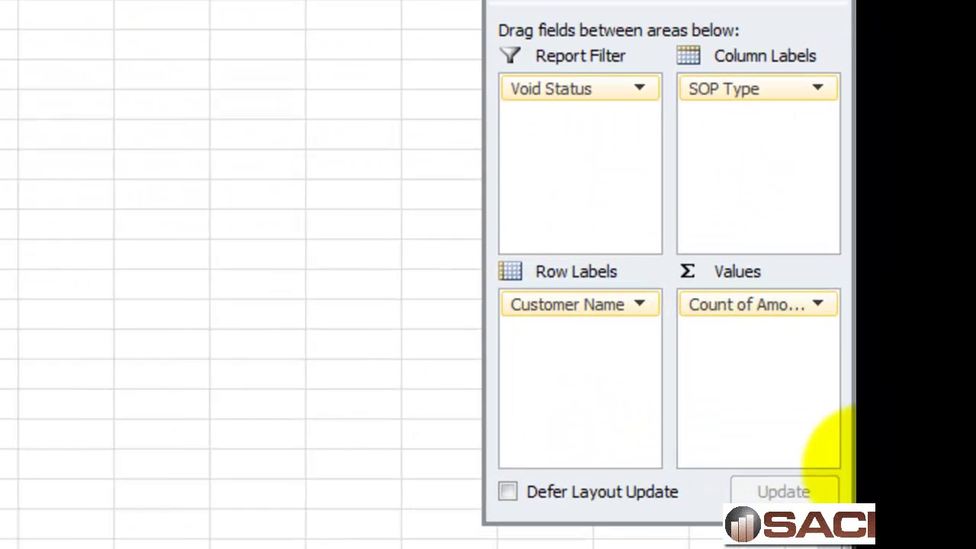
{"action": "left_click_drag", "start_coordinate": [867, 410], "coordinate": [868, 413]}
{"action": "left_click_drag", "start_coordinate": [813, 298], "coordinate": [812, 294]}
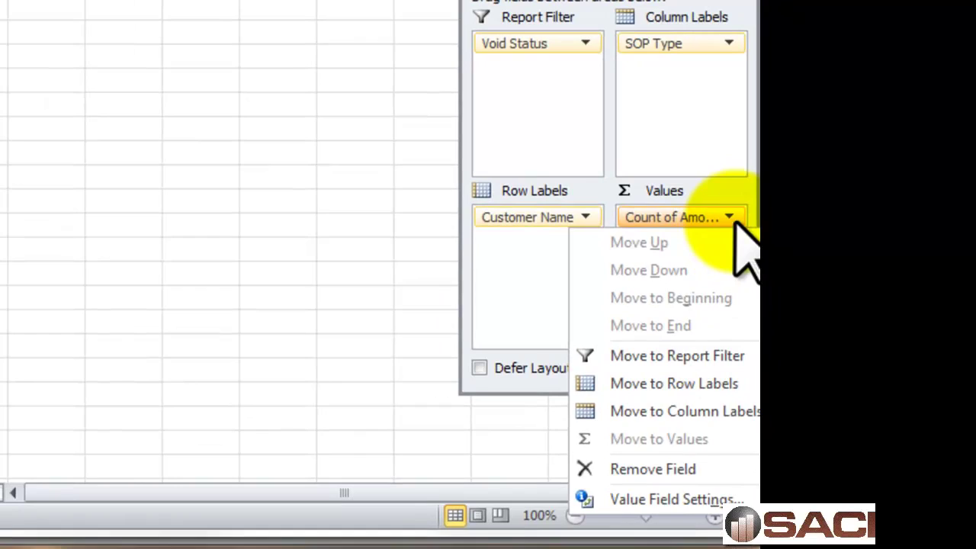
{"action": "left_click", "coordinate": [657, 501]}
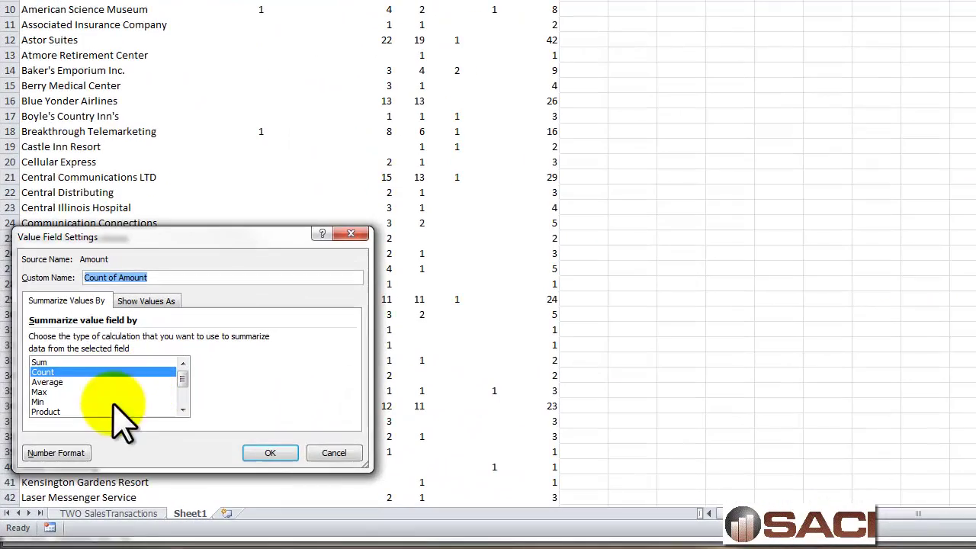
{"action": "left_click", "coordinate": [55, 362]}
Format the Sum of Amount values as Currency with 2 decimals, the $ symbol and negative numbers in red parentheses
{"action": "left_click", "coordinate": [55, 453]}
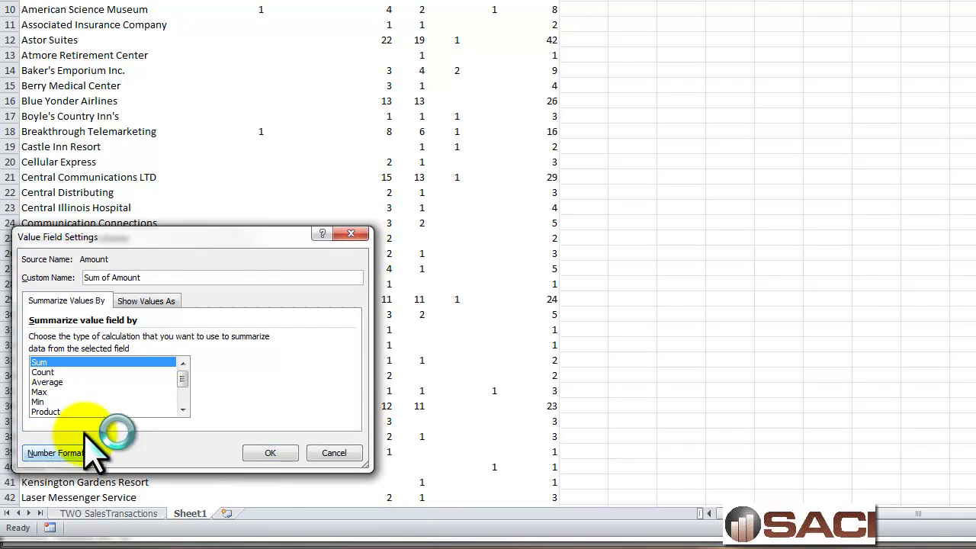
{"action": "left_click", "coordinate": [34, 271]}
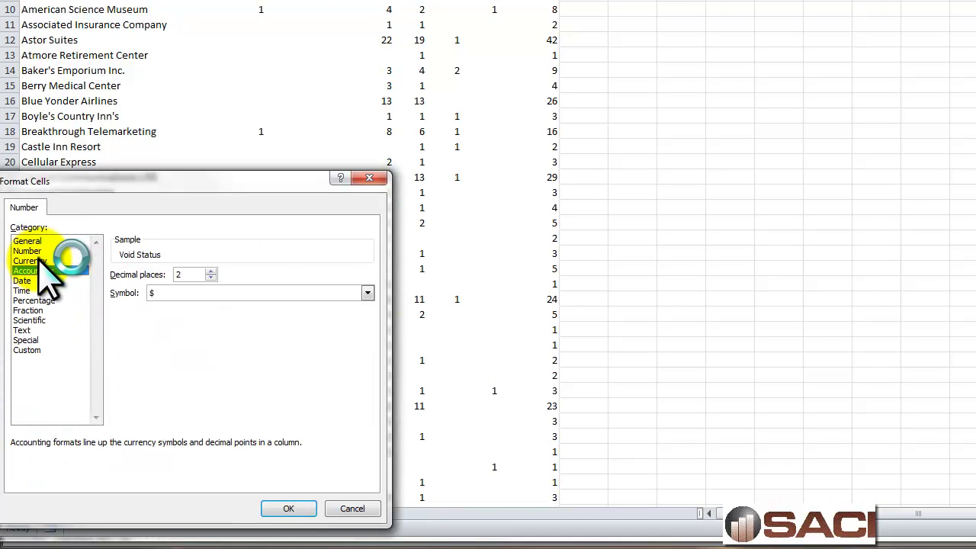
{"action": "left_click", "coordinate": [35, 260]}
{"action": "left_click", "coordinate": [137, 352]}
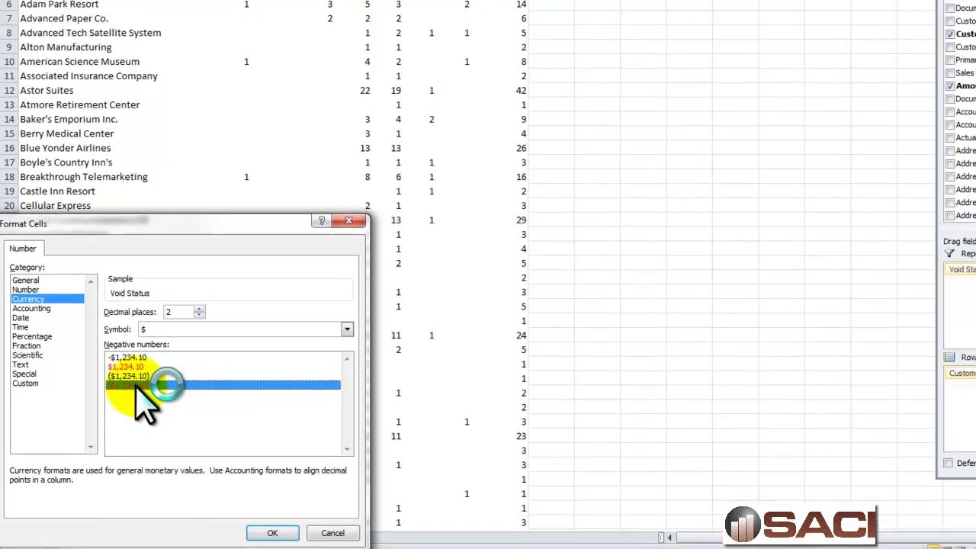
{"action": "left_click", "coordinate": [288, 508]}
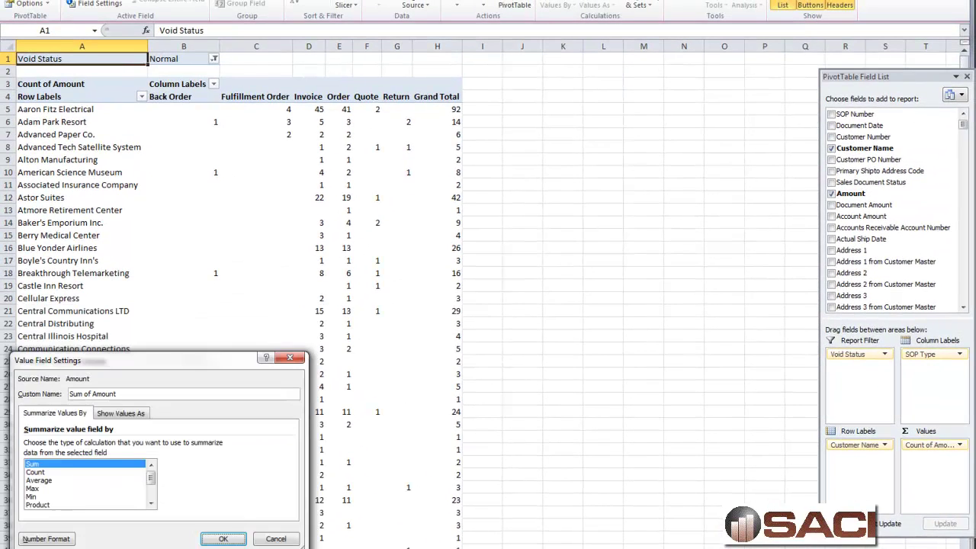
{"action": "left_click", "coordinate": [223, 539]}
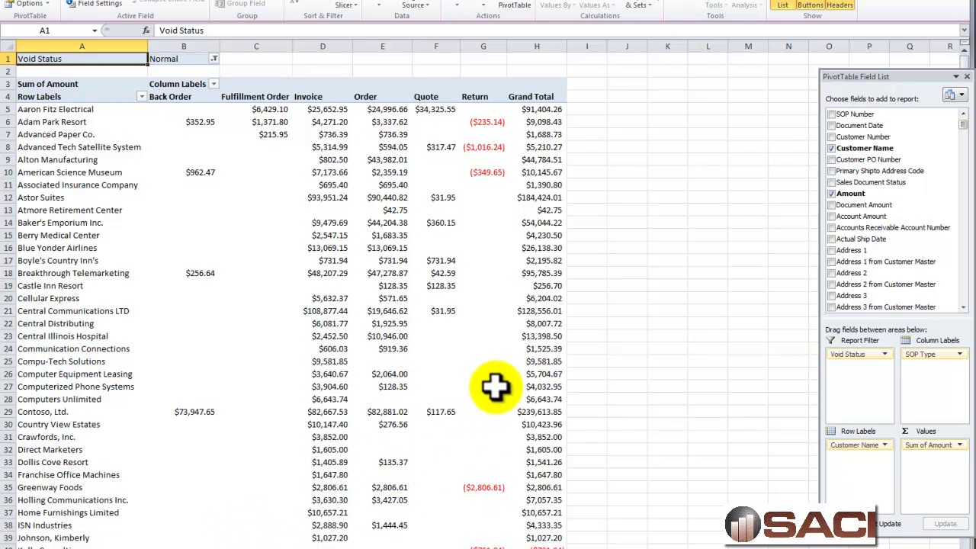
Review the customer amounts by document type and move SOP Type from the column labels to the report filter
{"action": "scroll", "coordinate": [453, 404], "scroll_direction": "down", "scroll_amount": 3}
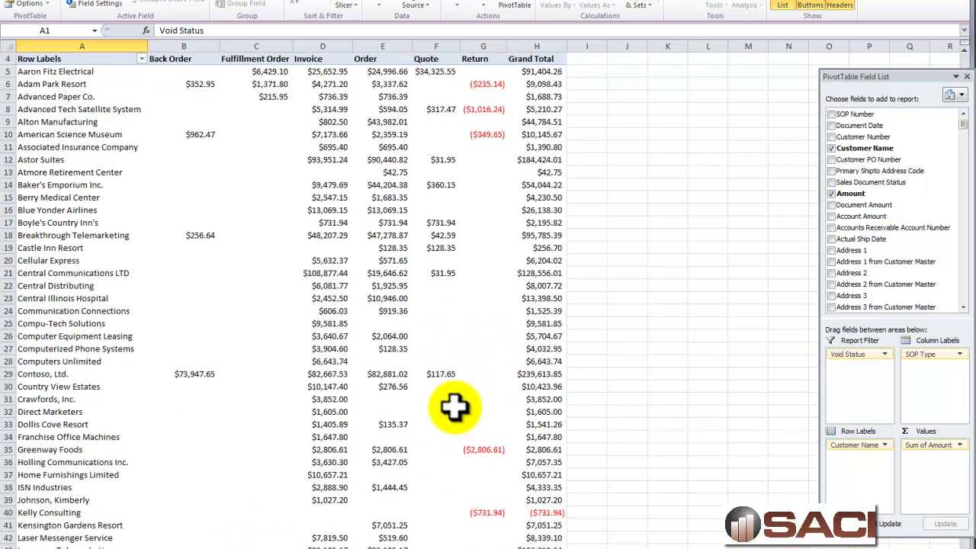
{"action": "scroll", "coordinate": [455, 409], "scroll_direction": "up", "scroll_amount": 3}
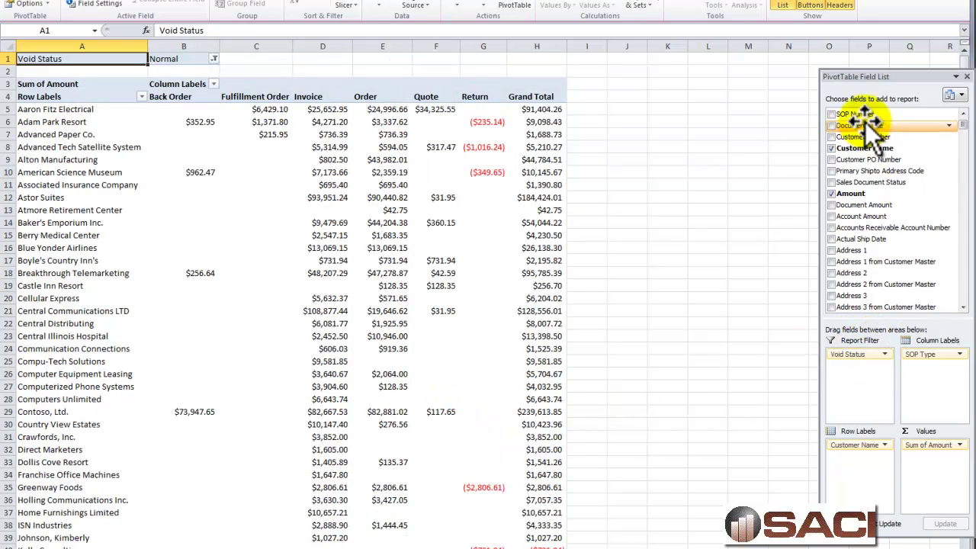
{"action": "left_click", "coordinate": [962, 115]}
{"action": "left_click_drag", "start_coordinate": [856, 117], "coordinate": [888, 388]}
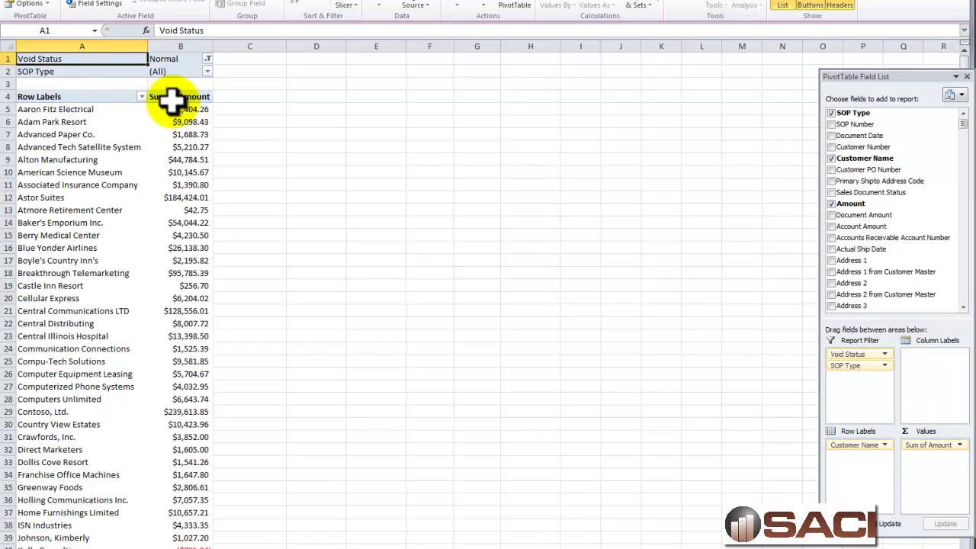
Filter SOP Type to multiple items, including only Invoice and Return
{"action": "left_click", "coordinate": [207, 71]}
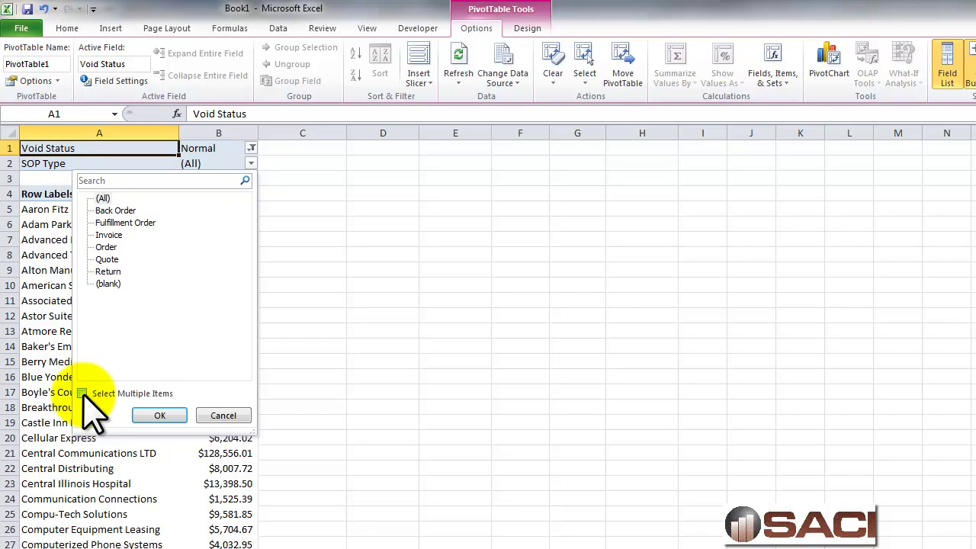
{"action": "left_click", "coordinate": [82, 394]}
{"action": "left_click", "coordinate": [98, 198]}
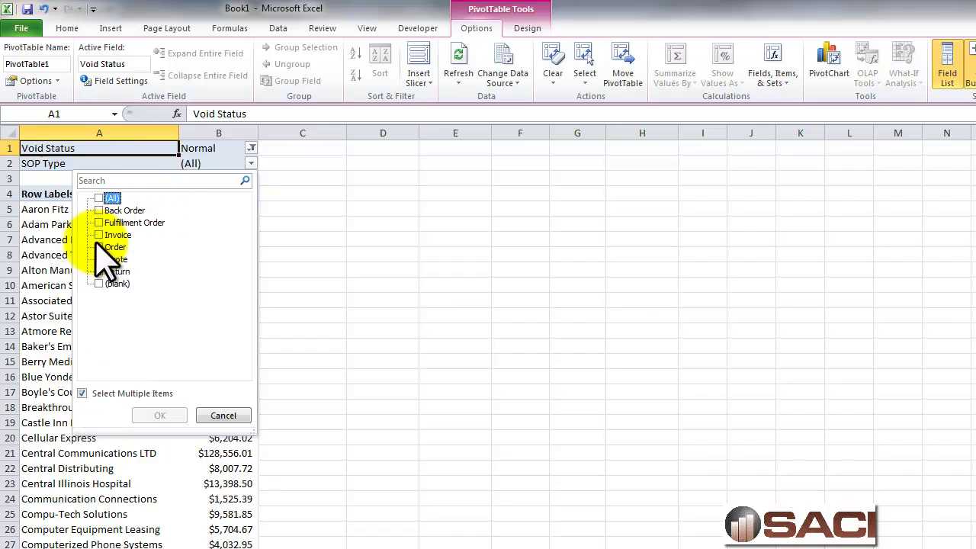
{"action": "left_click", "coordinate": [98, 234]}
{"action": "left_click", "coordinate": [98, 271]}
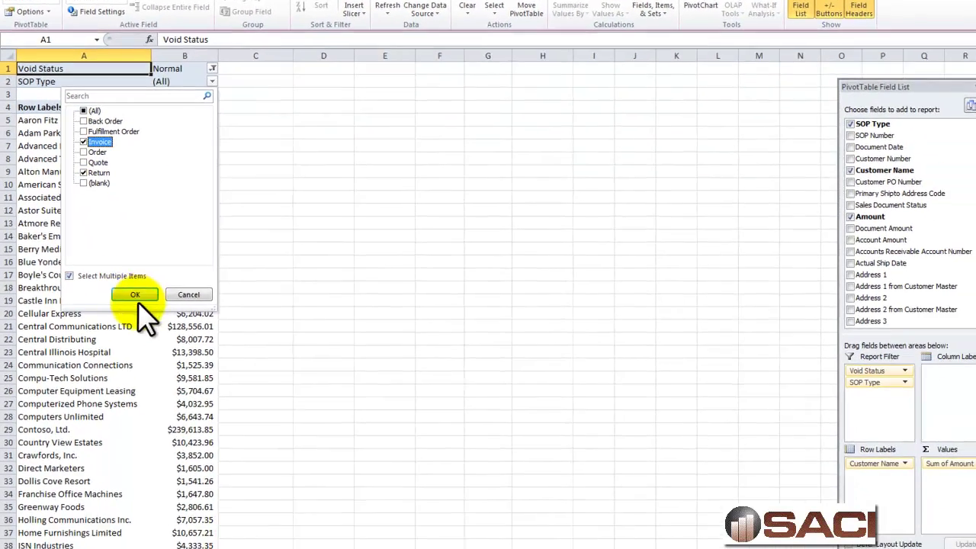
{"action": "left_click", "coordinate": [155, 390]}
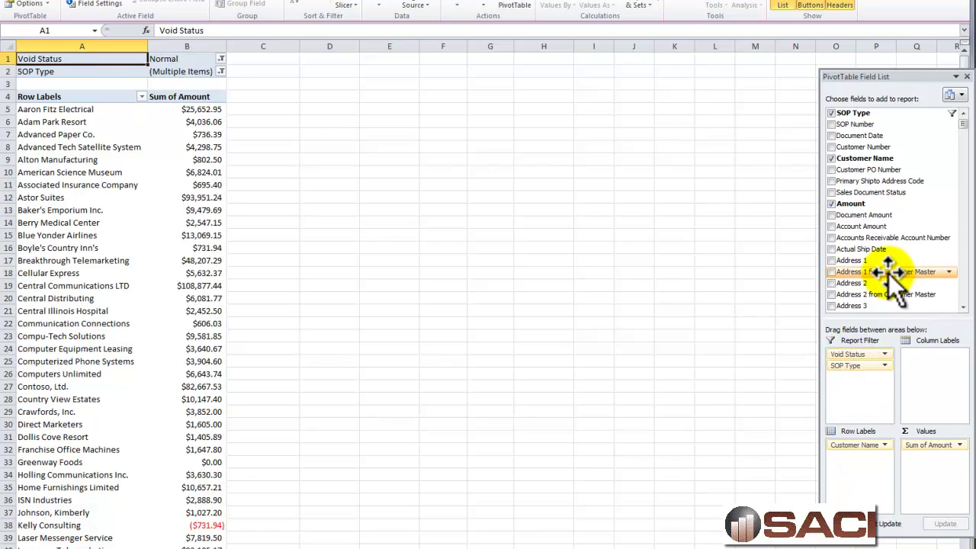
Add the Document Status field to the PivotTable as a report filter below SOP Type
{"action": "left_click", "coordinate": [833, 193]}
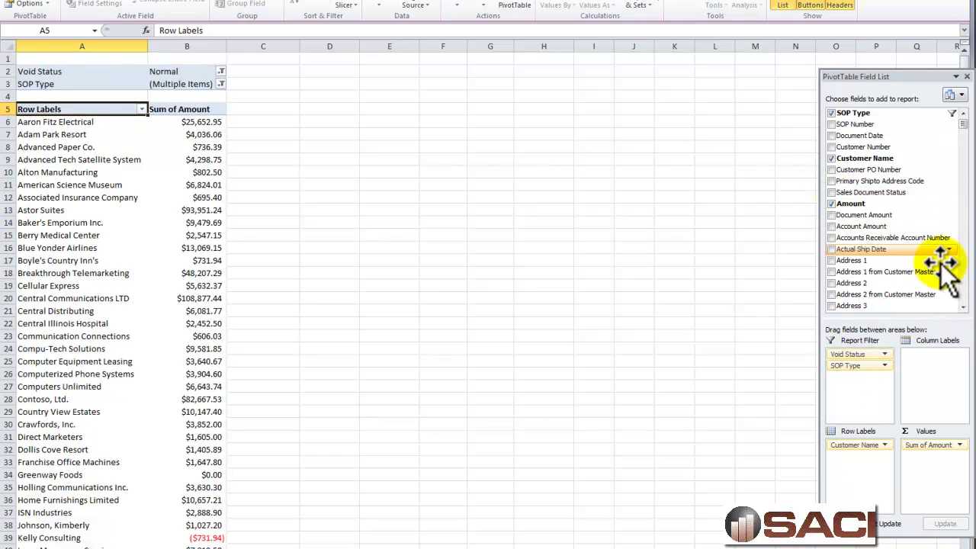
{"action": "scroll", "coordinate": [945, 290], "scroll_direction": "down", "scroll_amount": 10}
{"action": "scroll", "coordinate": [961, 289], "scroll_direction": "down", "scroll_amount": 5}
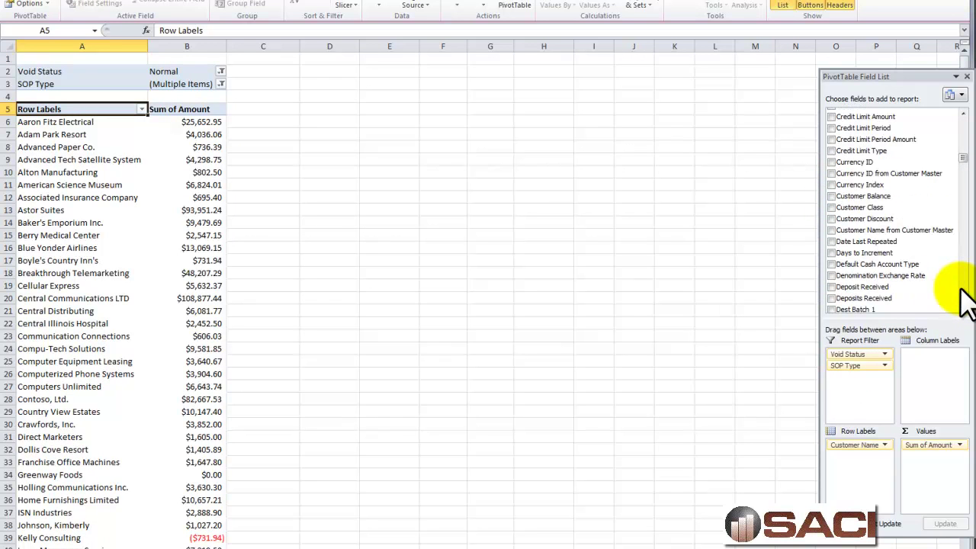
{"action": "scroll", "coordinate": [962, 293], "scroll_direction": "down", "scroll_amount": 6}
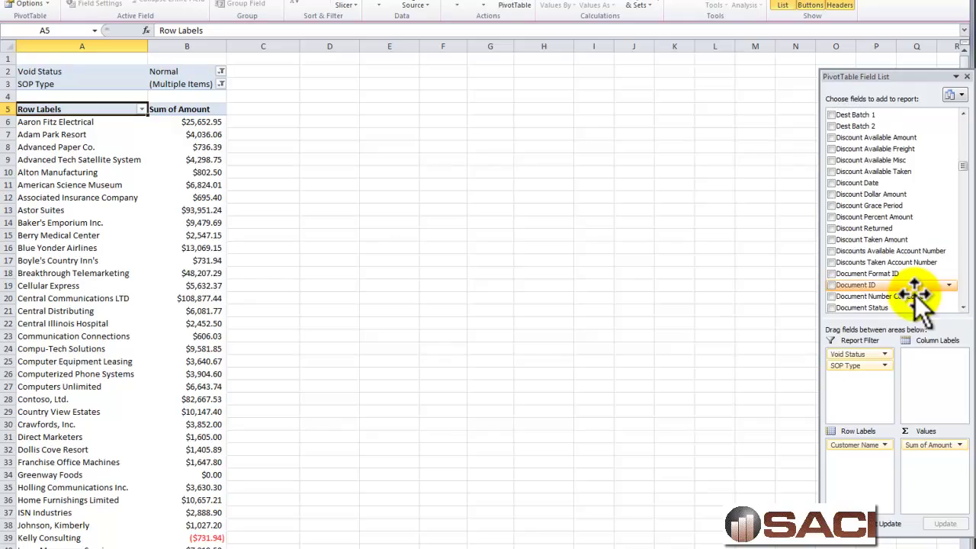
{"action": "left_click_drag", "start_coordinate": [892, 308], "coordinate": [867, 391]}
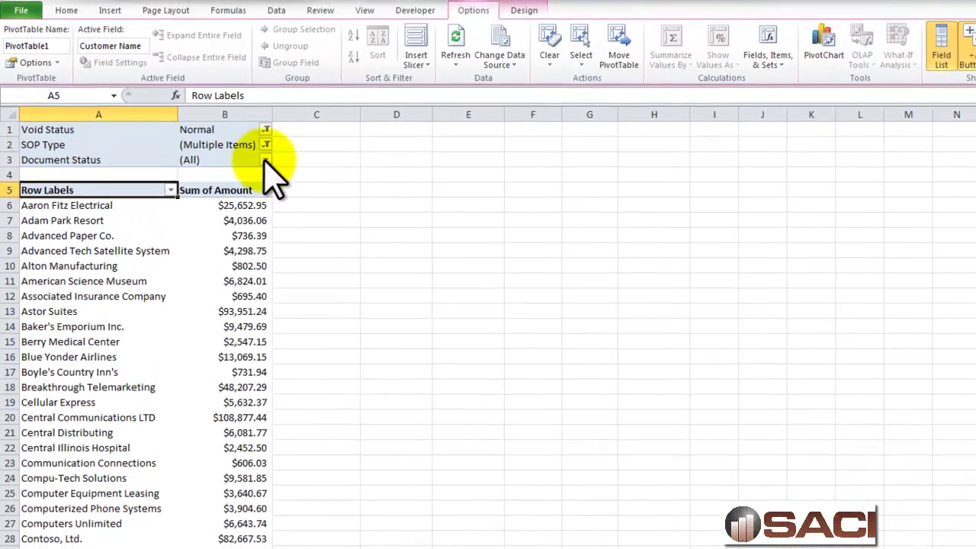
Filter the PivotTable's Document Status to Posted
{"action": "left_click", "coordinate": [265, 160]}
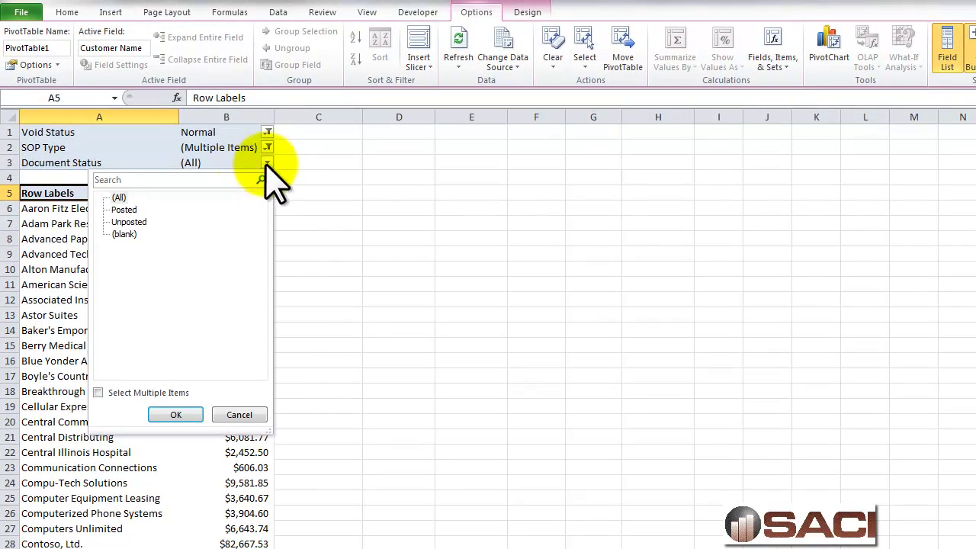
{"action": "left_click", "coordinate": [124, 209]}
{"action": "left_click", "coordinate": [176, 414]}
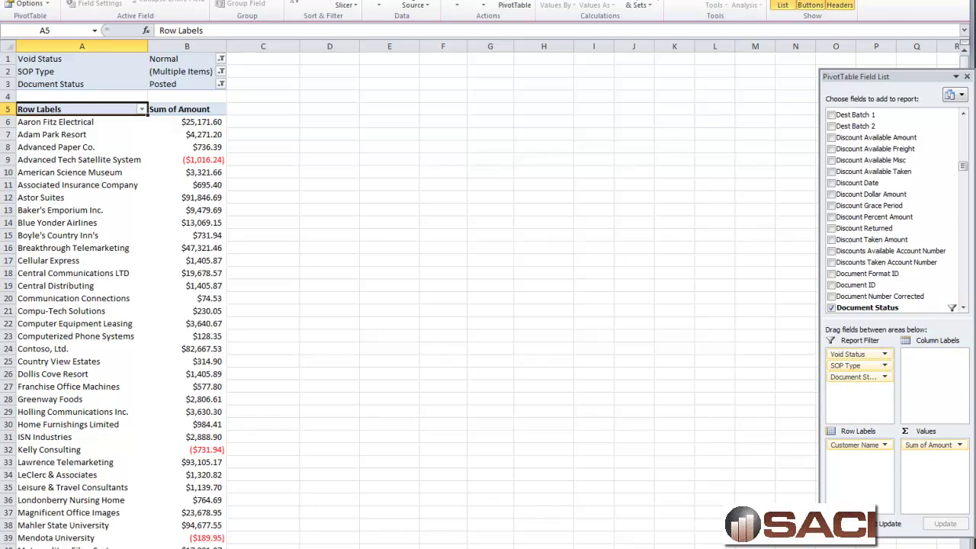
Return to the TWO SalesTransactions sheet and insert two table columns before Customer PO Number
{"action": "key", "text": "ctrl+Page_Down"}
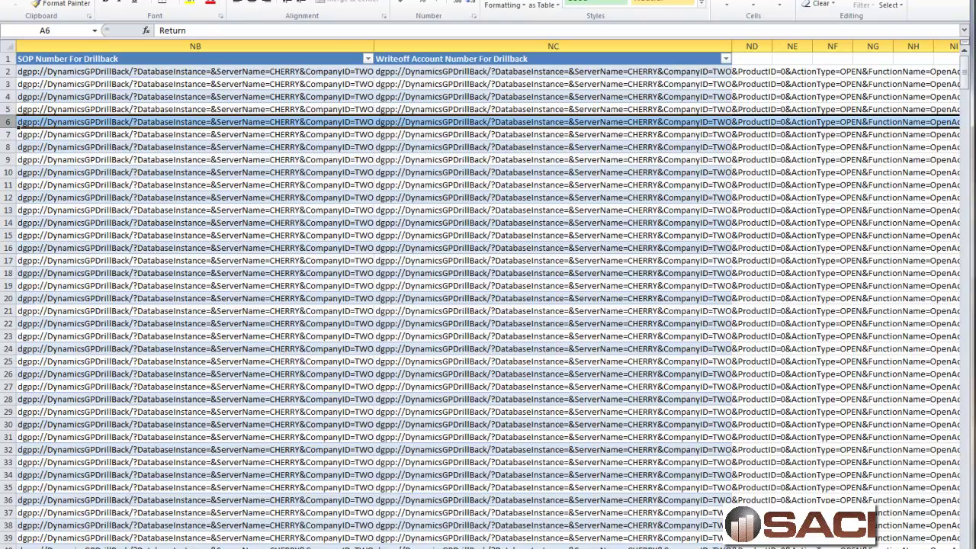
{"action": "key", "text": "Home"}
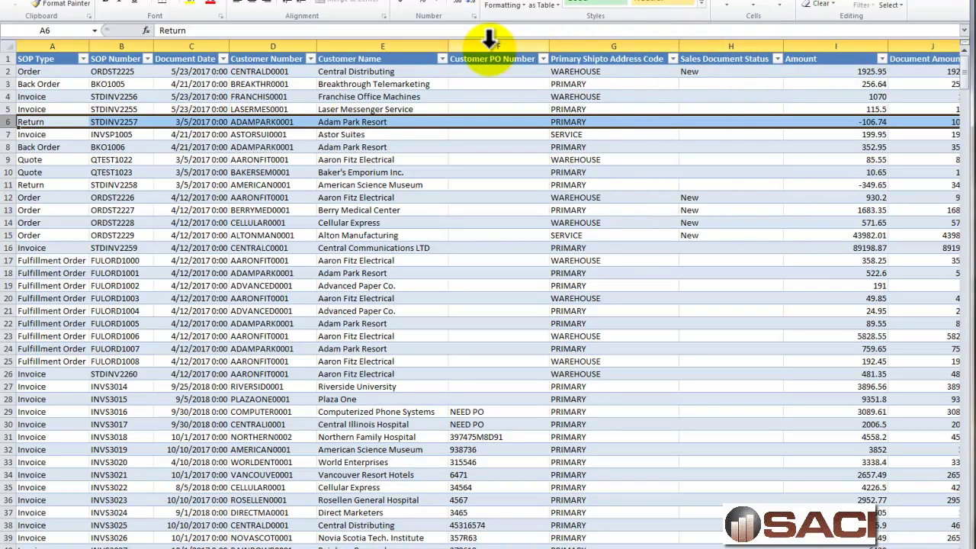
{"action": "left_click_drag", "start_coordinate": [486, 38], "coordinate": [564, 42]}
{"action": "right_click", "coordinate": [564, 46]}
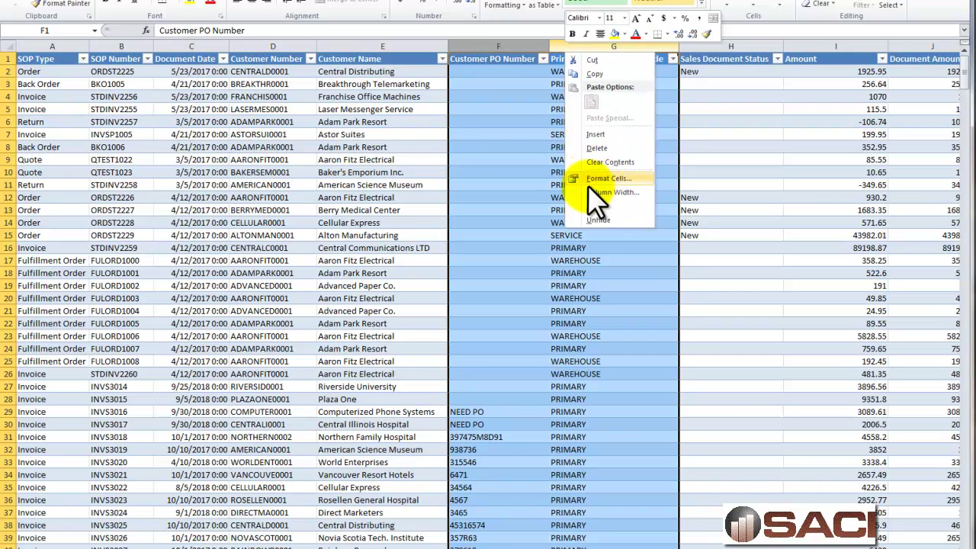
{"action": "left_click", "coordinate": [596, 134]}
Name the two new columns Year in F1 and Month in G1
{"action": "left_click", "coordinate": [490, 60]}
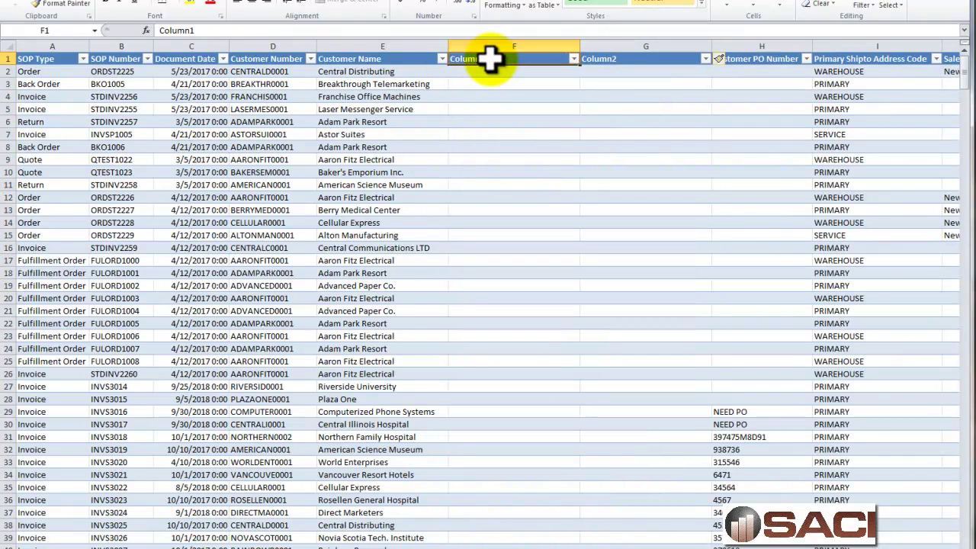
{"action": "type", "text": "Year"}
{"action": "key", "text": "Tab"}
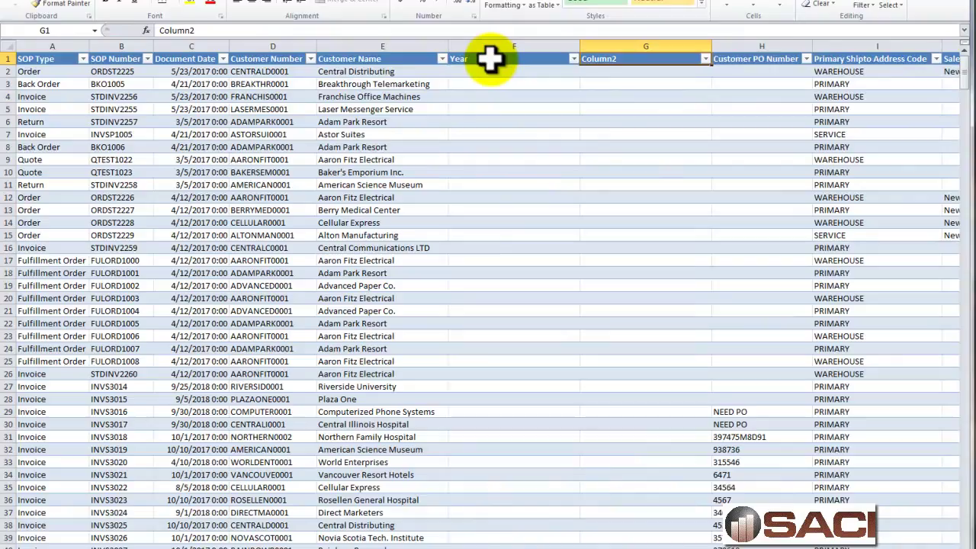
{"action": "type", "text": "Month"}
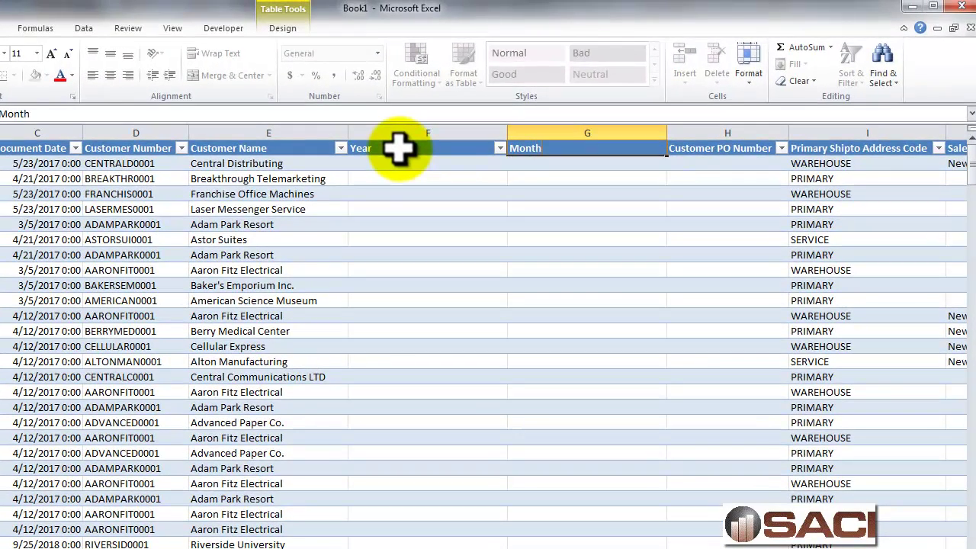
{"action": "key", "text": "Return"}
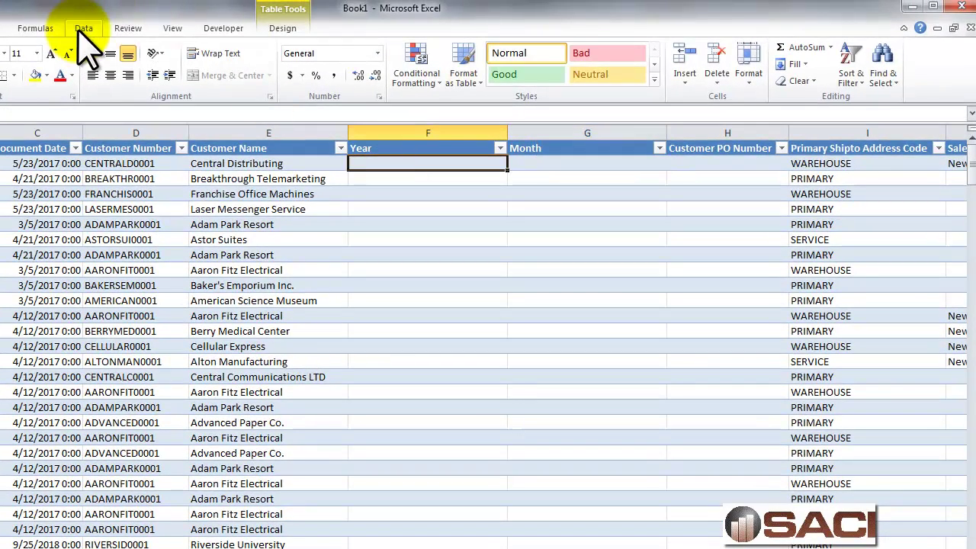
Fill the Year column from F2 with the YEAR function of the row's Document Date, =YEAR([@[Document Date]])
{"action": "left_click", "coordinate": [35, 28]}
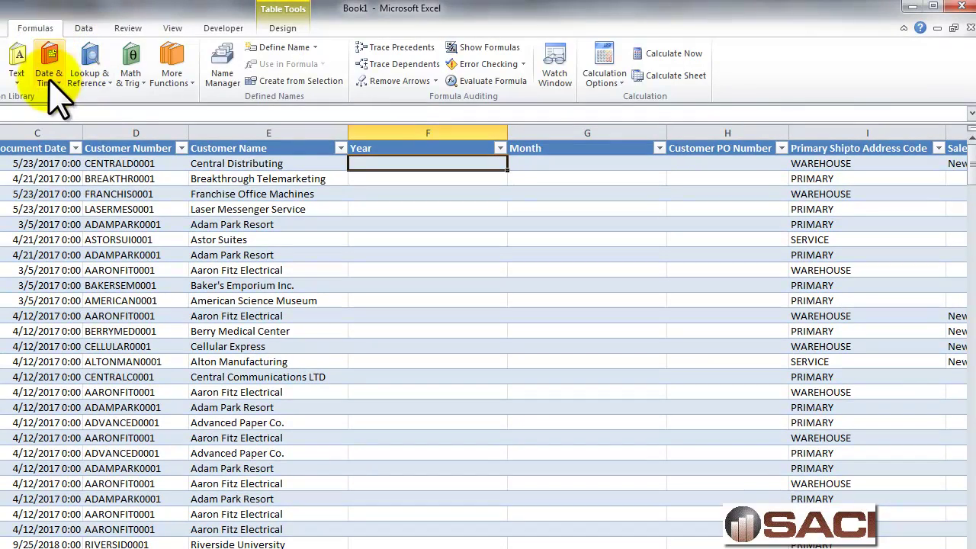
{"action": "left_click", "coordinate": [49, 65]}
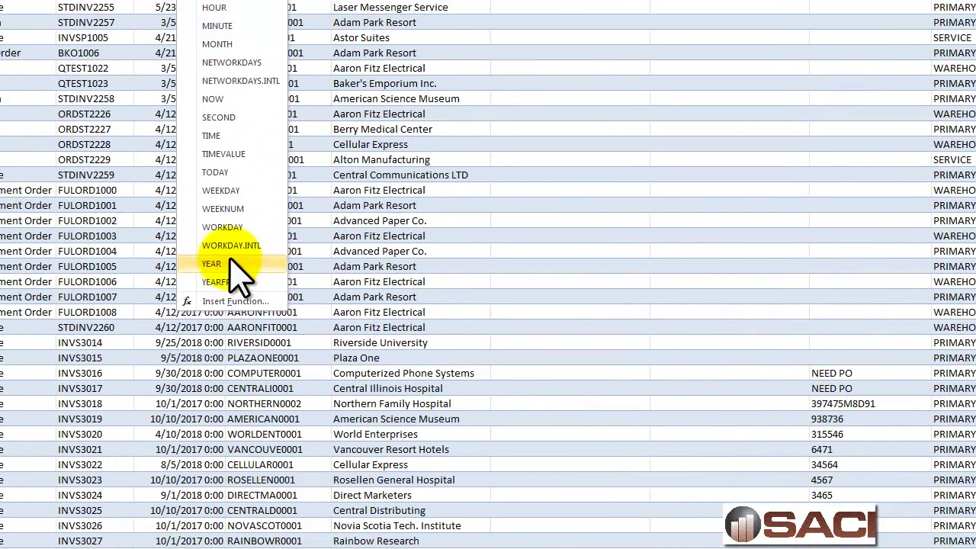
{"action": "left_click", "coordinate": [69, 465]}
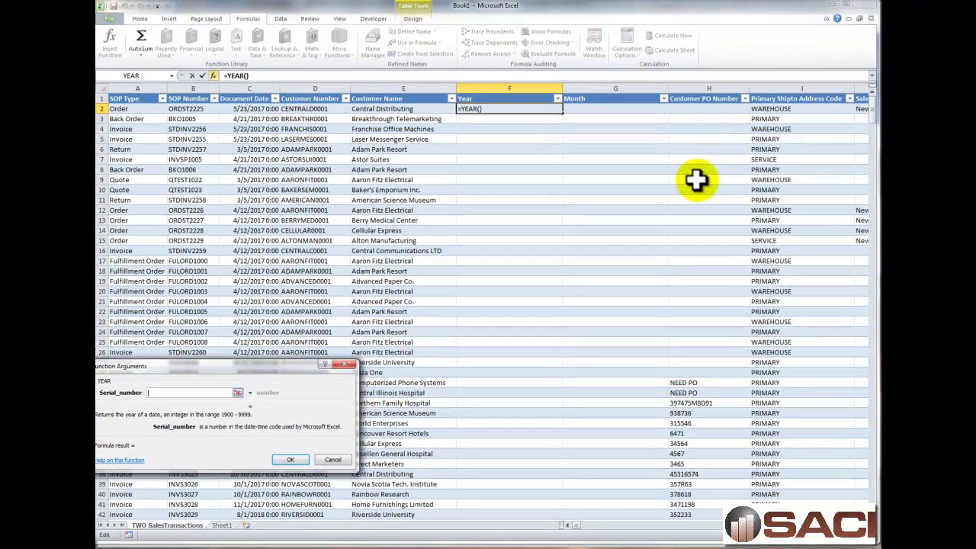
{"action": "left_click", "coordinate": [791, 109]}
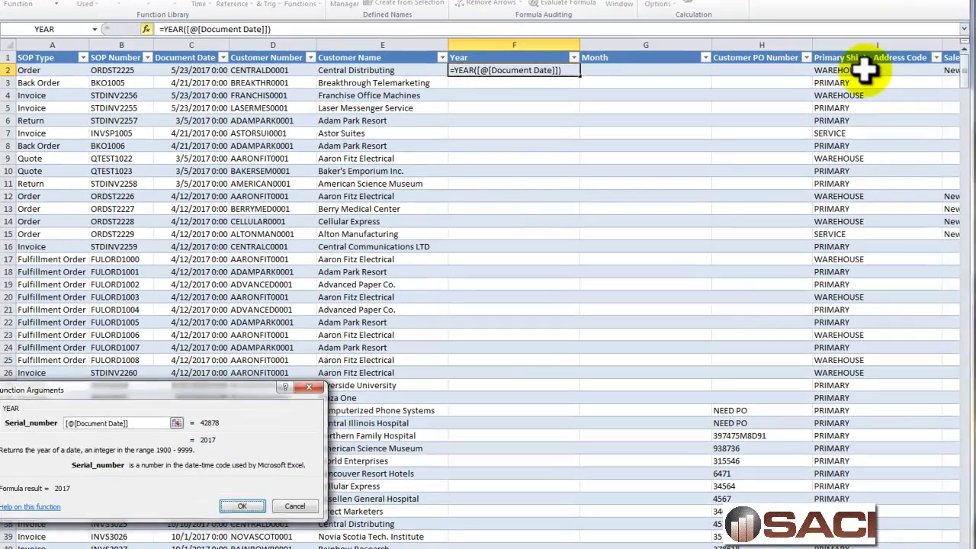
{"action": "key", "text": "Return"}
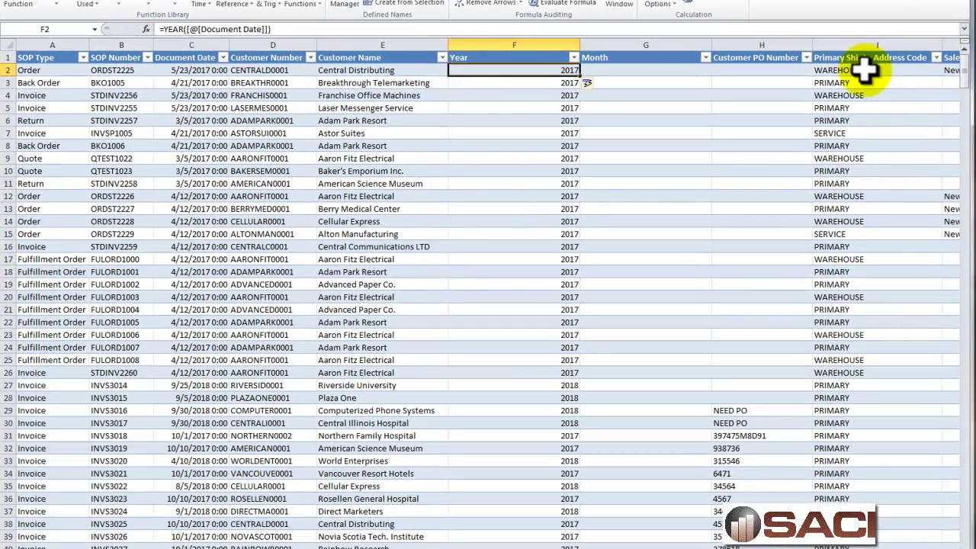
Fill the Month column from G2 with the MONTH function of the row's Document Date
{"action": "left_click", "coordinate": [629, 70]}
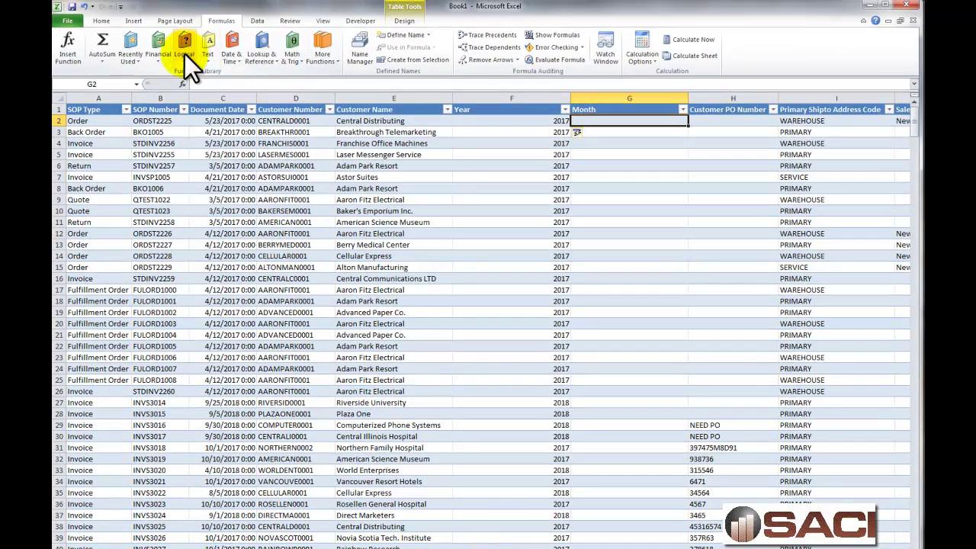
{"action": "left_click", "coordinate": [187, 55]}
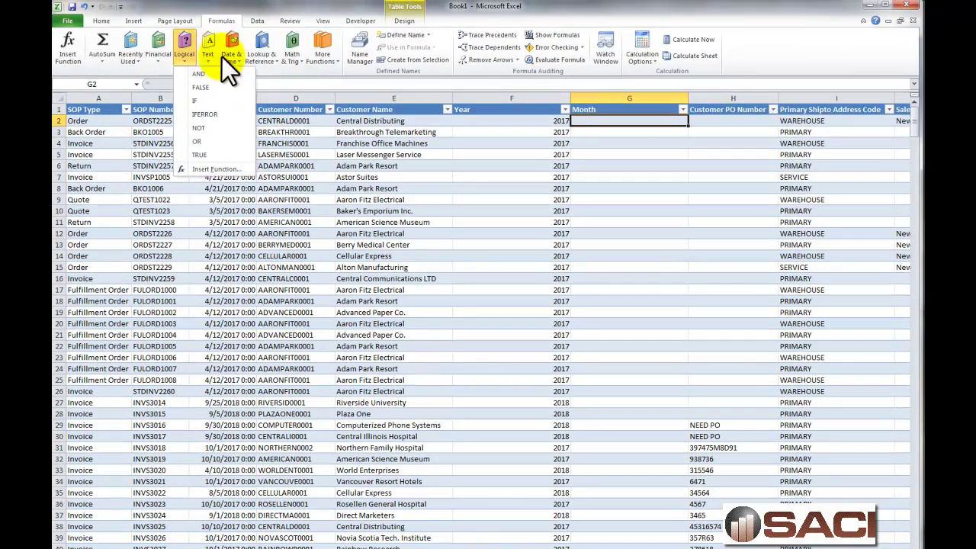
{"action": "left_click", "coordinate": [231, 51]}
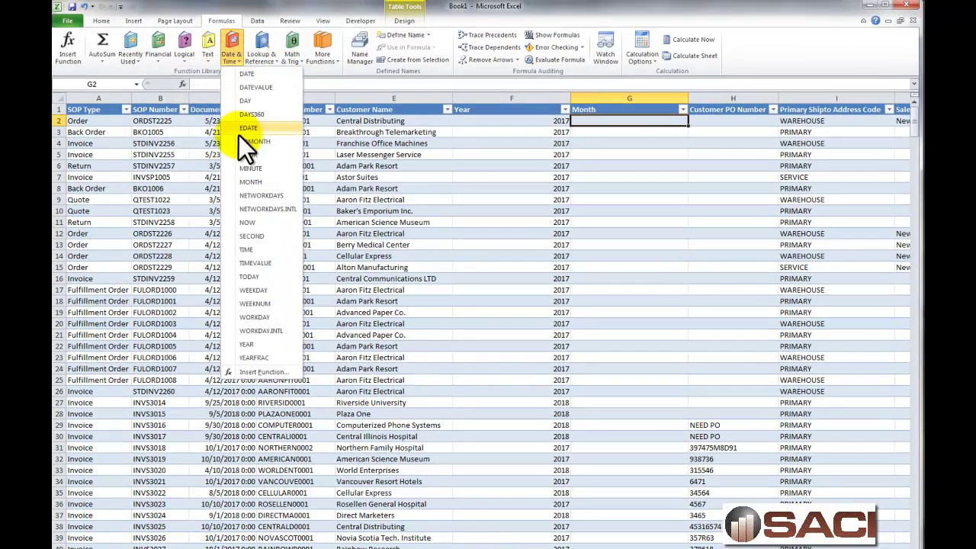
{"action": "left_click", "coordinate": [251, 182]}
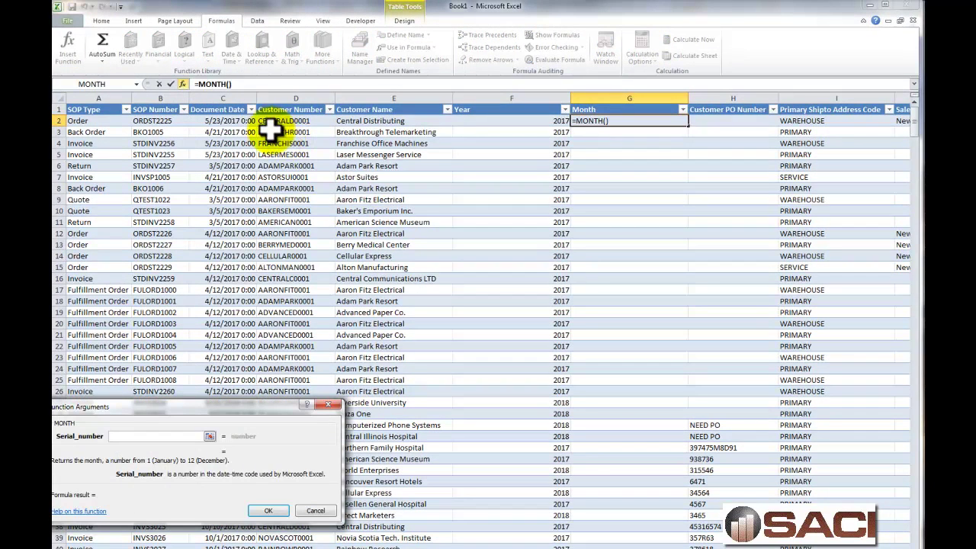
{"action": "left_click", "coordinate": [245, 121]}
{"action": "key", "text": "Return"}
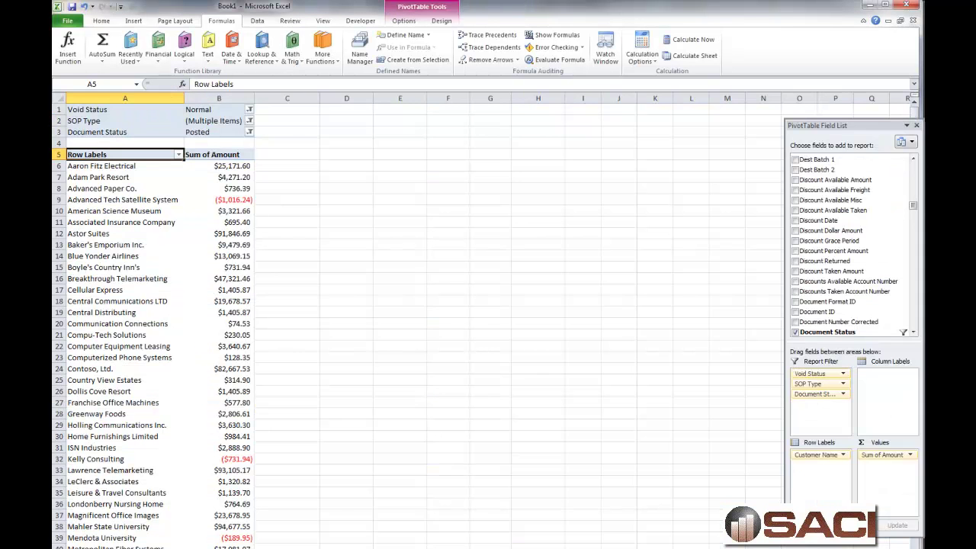
Go to the PivotTable sheet and refresh all data so the field list includes the new Year and Month columns
{"action": "left_click_drag", "start_coordinate": [913, 207], "coordinate": [915, 149]}
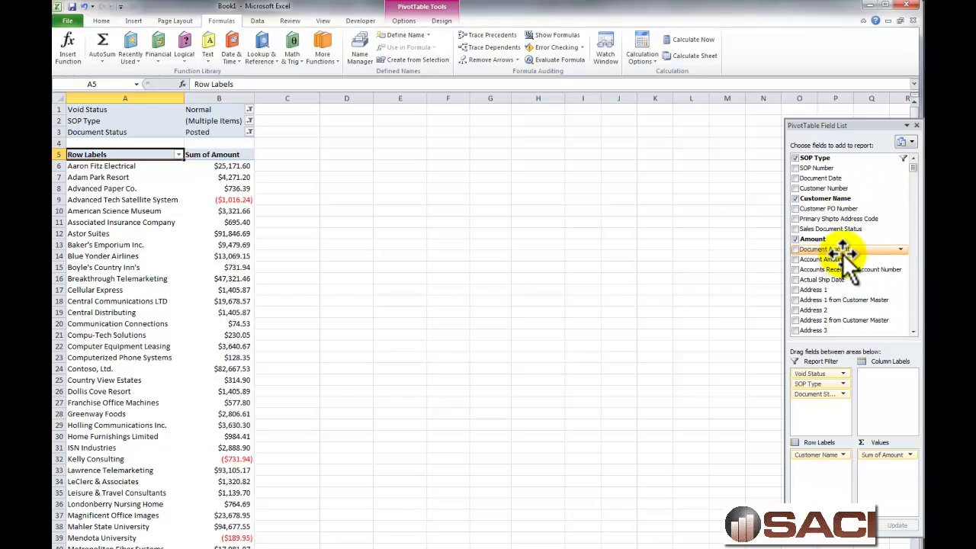
{"action": "left_click", "coordinate": [257, 20]}
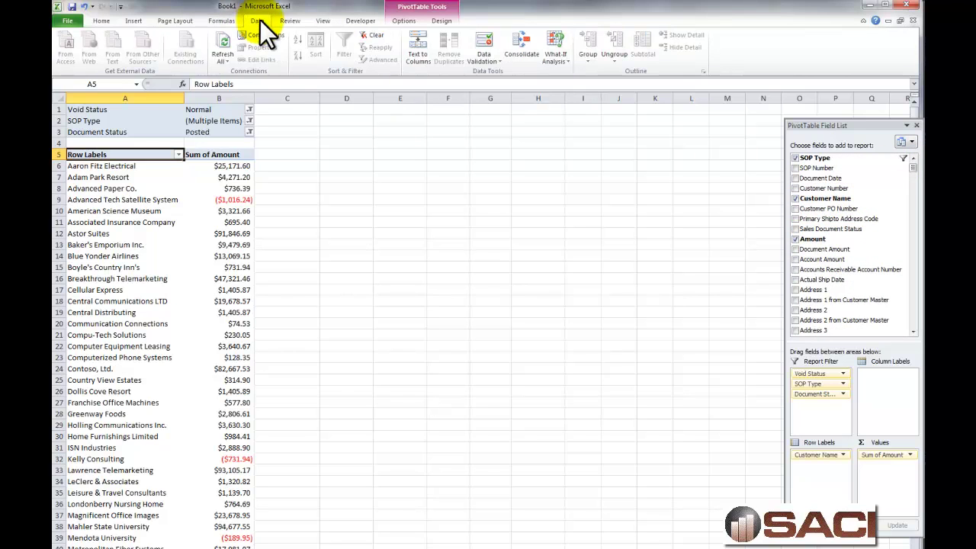
{"action": "left_click", "coordinate": [226, 55]}
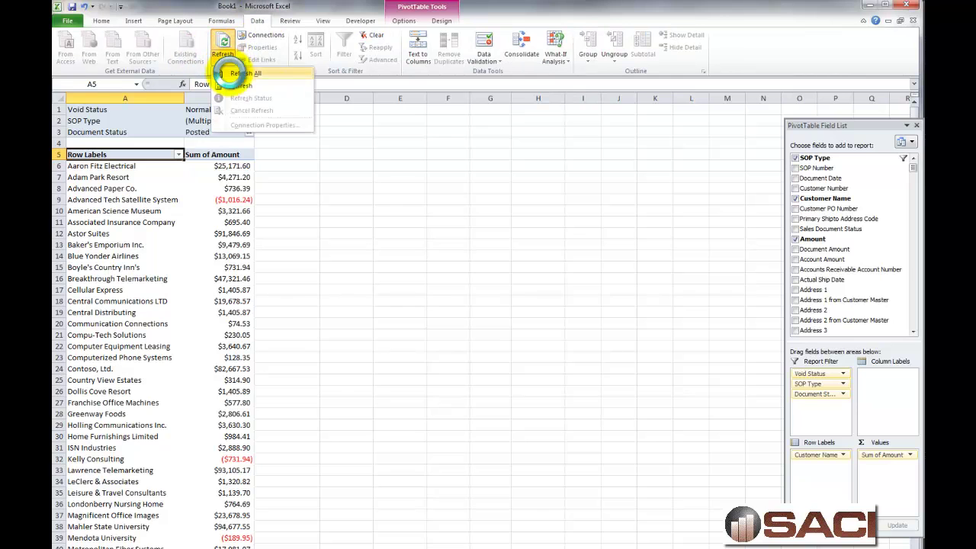
{"action": "left_click", "coordinate": [232, 73]}
{"action": "left_click_drag", "start_coordinate": [839, 218], "coordinate": [811, 217]}
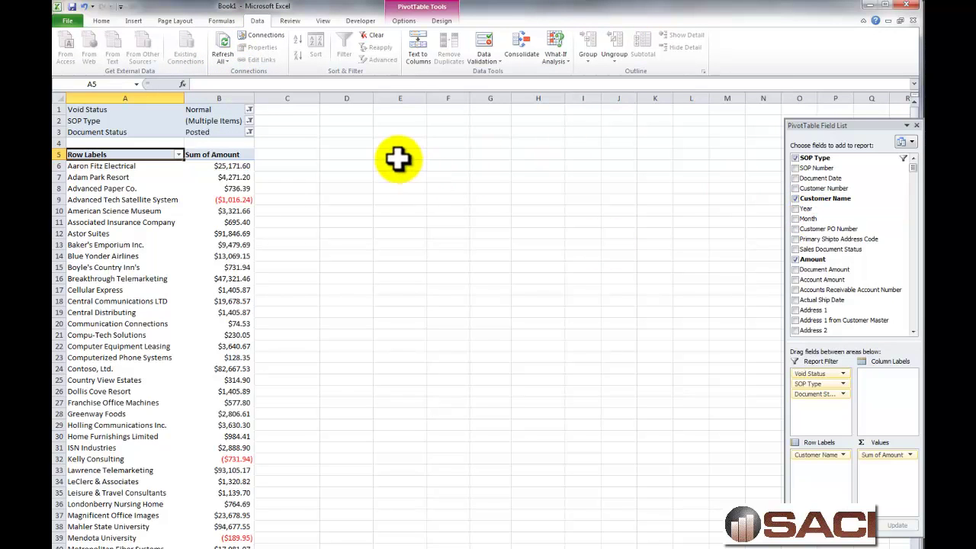
Insert slicers for the Year and Month fields of the PivotTable
{"action": "left_click", "coordinate": [413, 22]}
{"action": "left_click", "coordinate": [362, 60]}
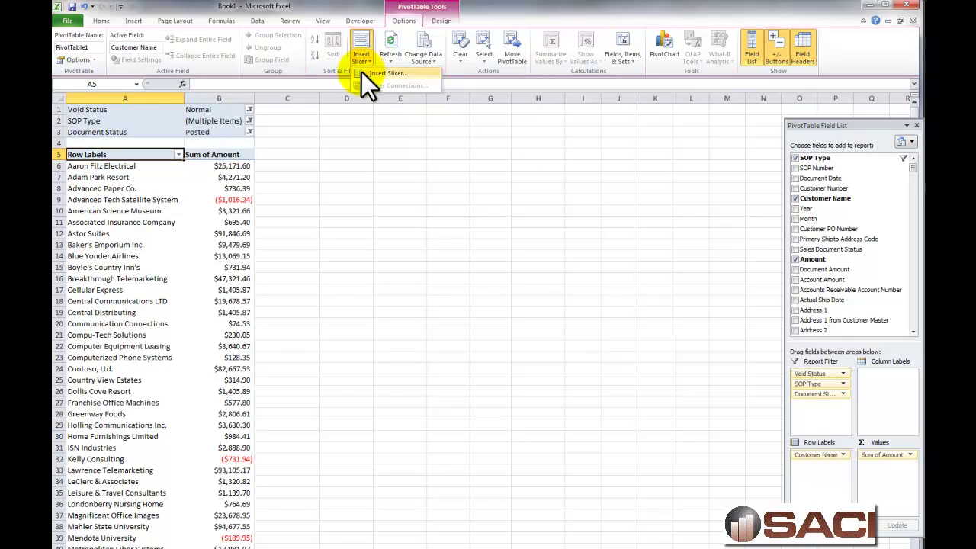
{"action": "left_click", "coordinate": [361, 73]}
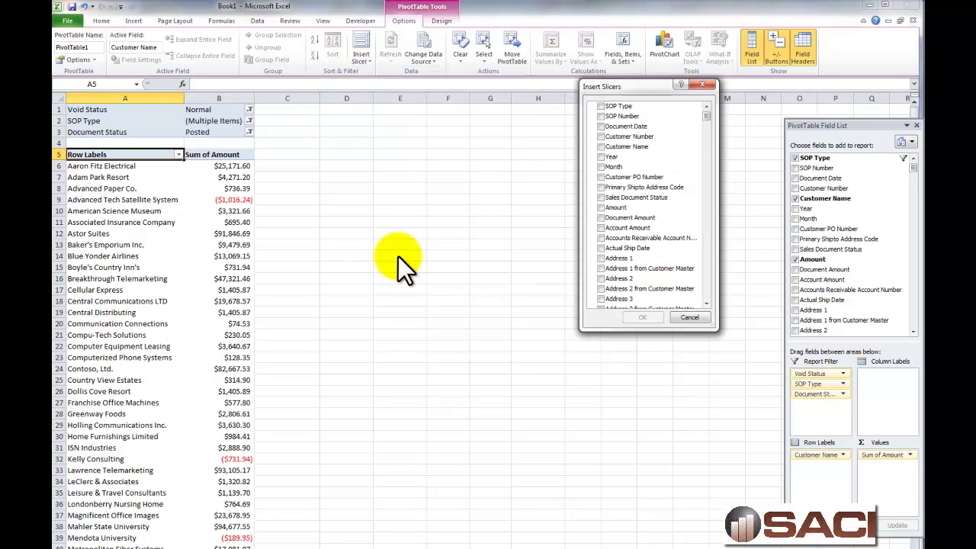
{"action": "left_click", "coordinate": [600, 156]}
{"action": "left_click", "coordinate": [600, 167]}
{"action": "left_click", "coordinate": [643, 320]}
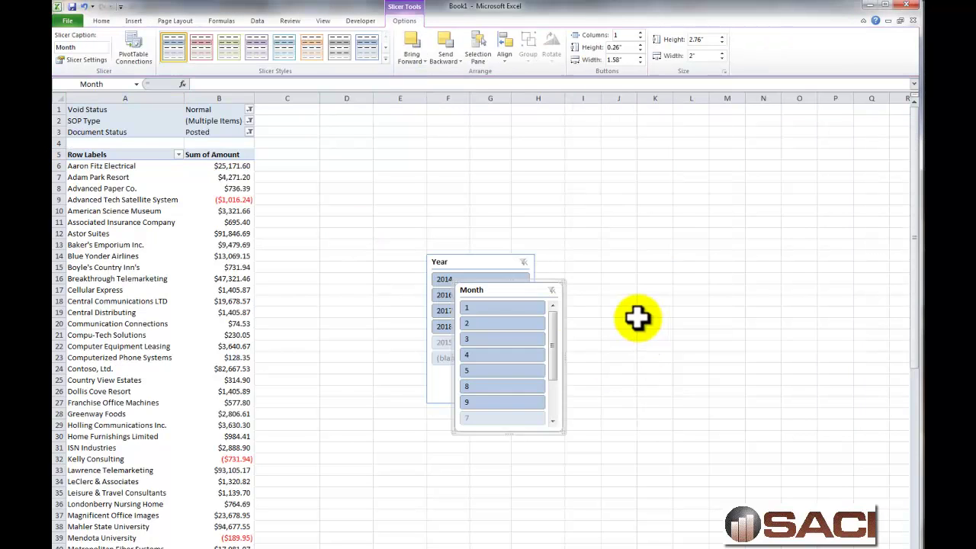
Place the Year and Month slicers side by side next to the PivotTable and filter them to 2017 and month 1
{"action": "left_click_drag", "start_coordinate": [501, 290], "coordinate": [501, 110]}
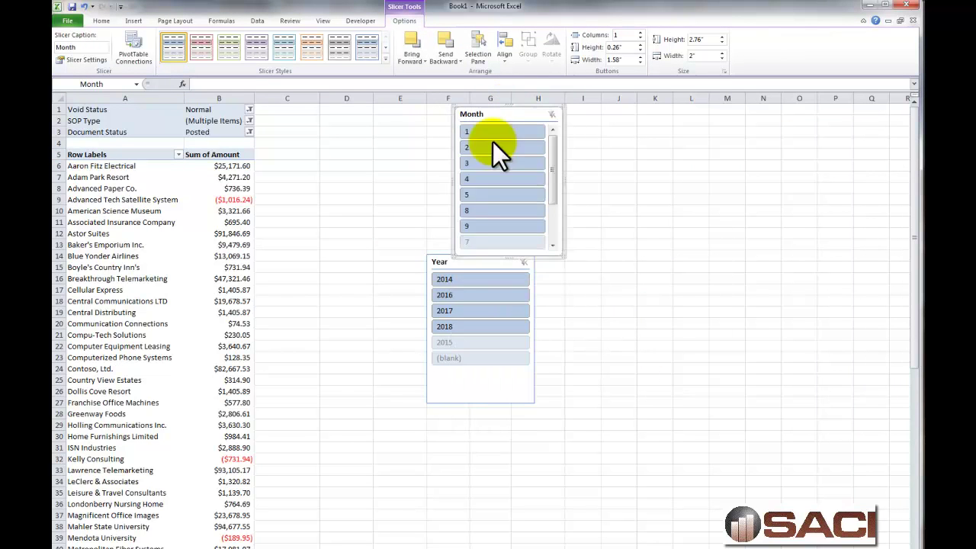
{"action": "left_click_drag", "start_coordinate": [446, 265], "coordinate": [341, 110]}
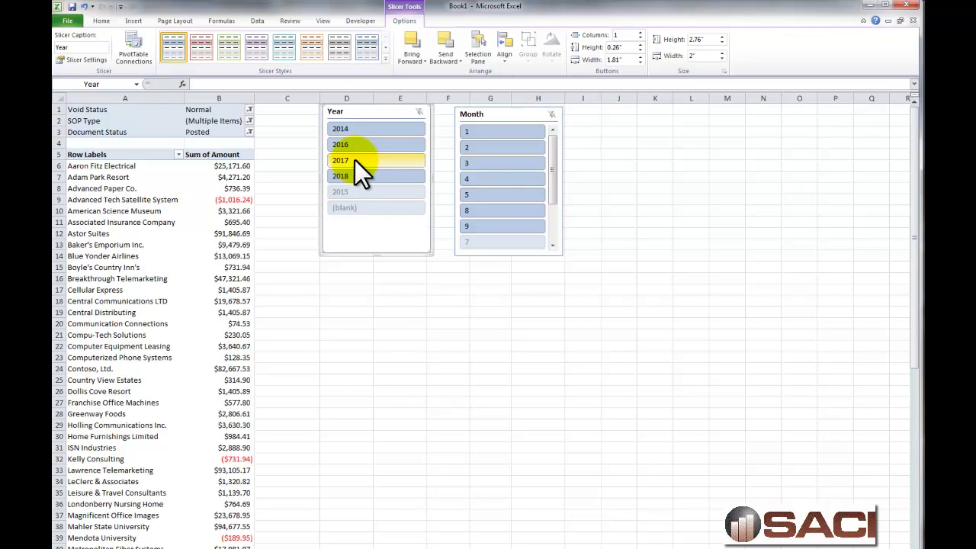
{"action": "left_click", "coordinate": [355, 159]}
{"action": "left_click", "coordinate": [511, 133]}
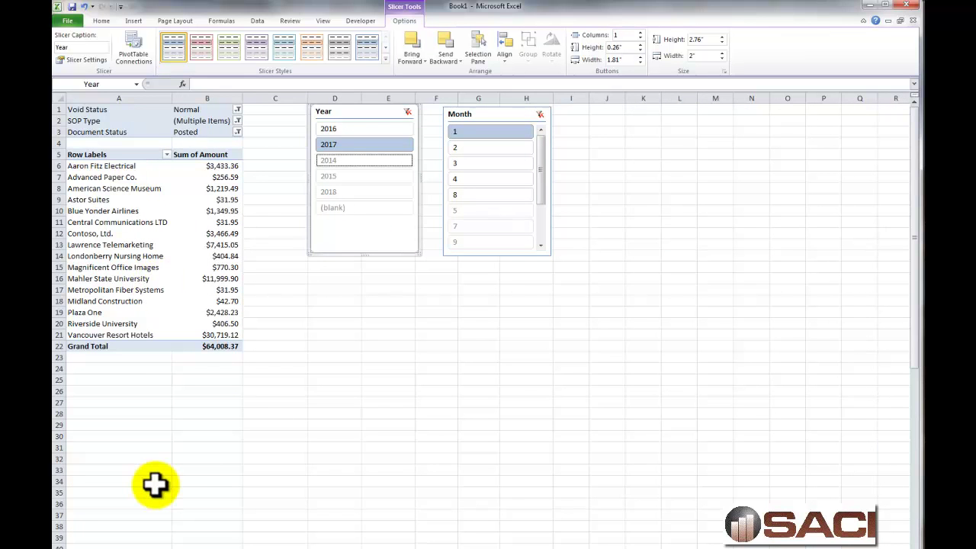
Insert a column PivotChart from the PivotTable and place it below the Year and Month slicers
{"action": "left_click", "coordinate": [125, 122]}
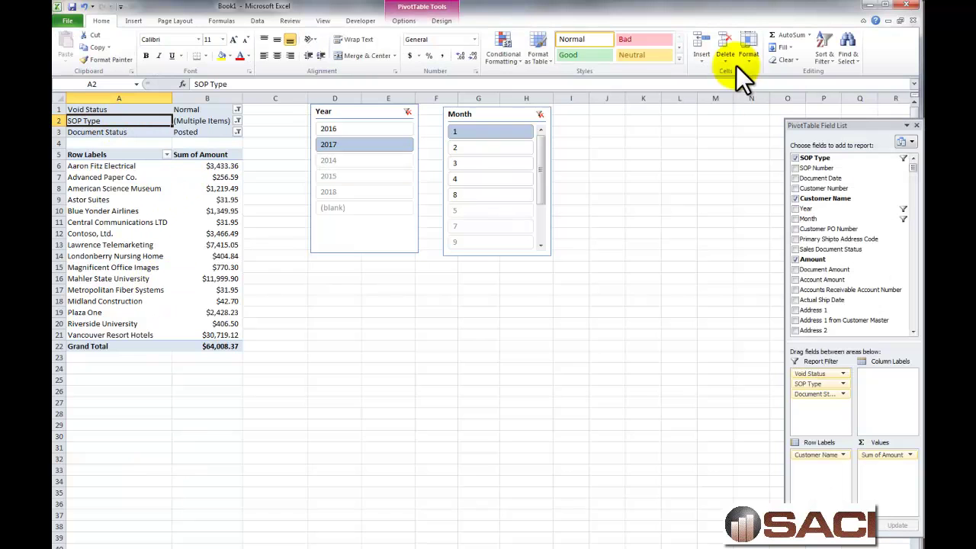
{"action": "left_click", "coordinate": [404, 21]}
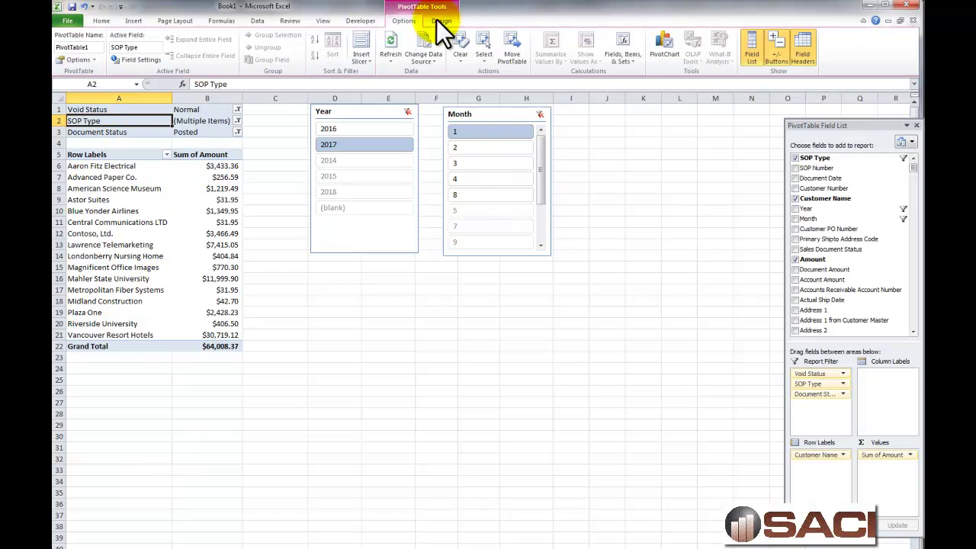
{"action": "left_click", "coordinate": [666, 53]}
{"action": "left_click_drag", "start_coordinate": [548, 308], "coordinate": [425, 307]}
{"action": "left_click", "coordinate": [583, 491]}
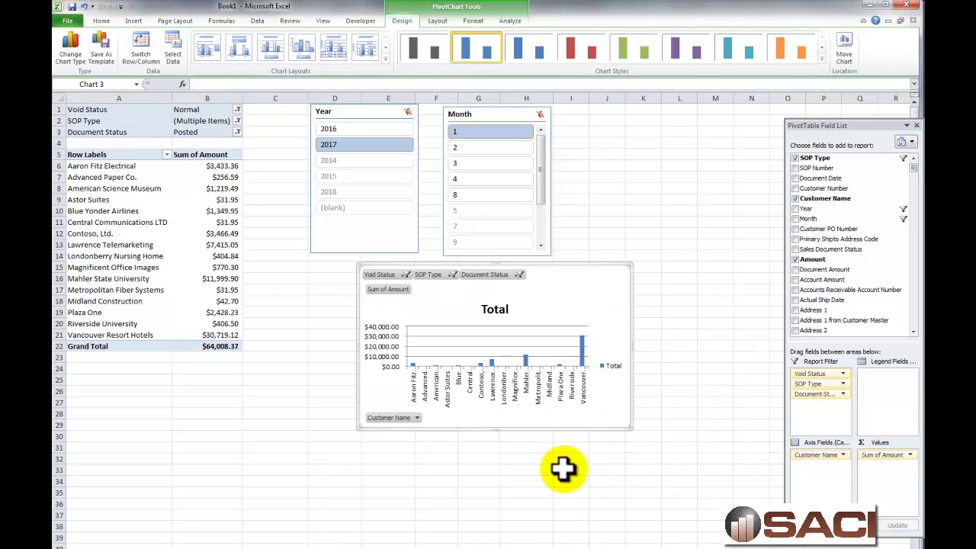
{"action": "left_click_drag", "start_coordinate": [468, 263], "coordinate": [442, 276]}
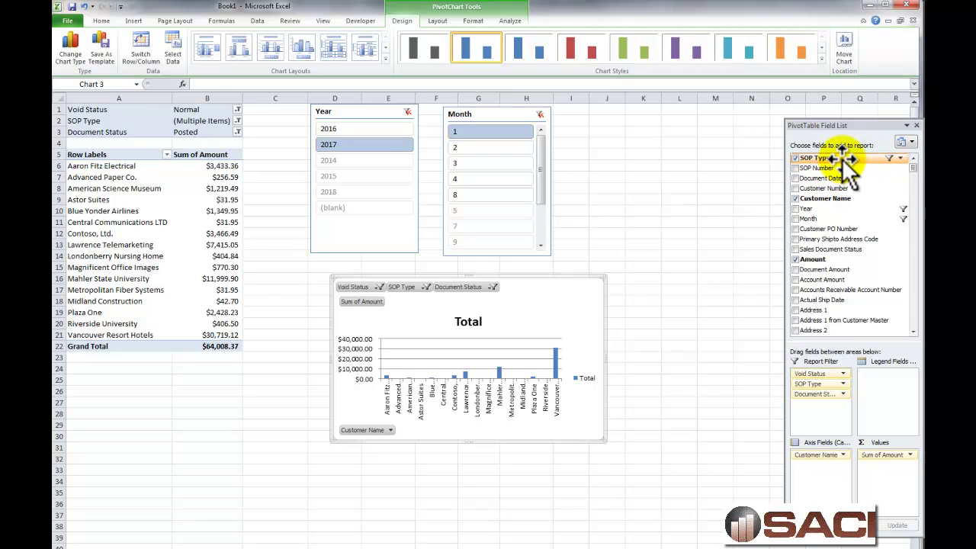
Move the SOP Type field from the report filter into the axis fields and on to the values area
{"action": "left_click_drag", "start_coordinate": [842, 158], "coordinate": [837, 470]}
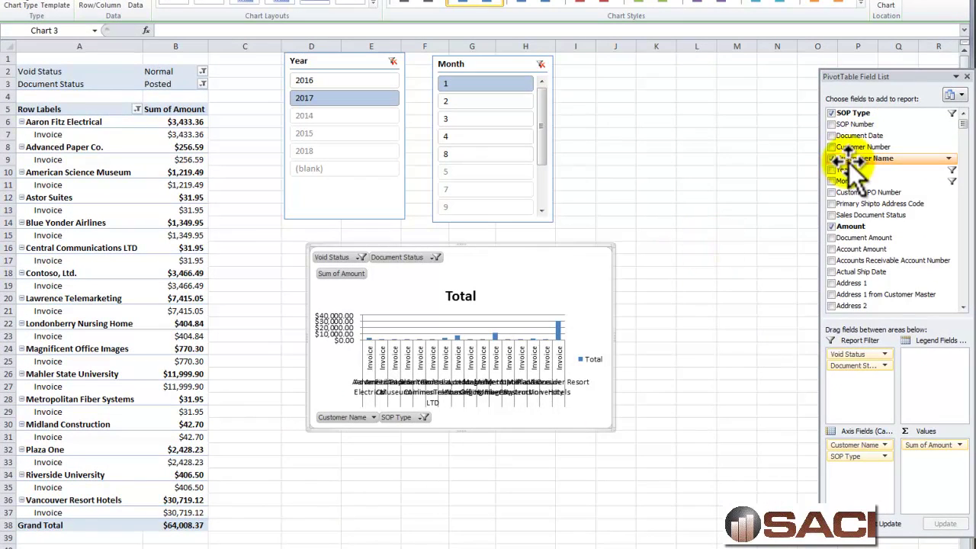
{"action": "left_click", "coordinate": [870, 456]}
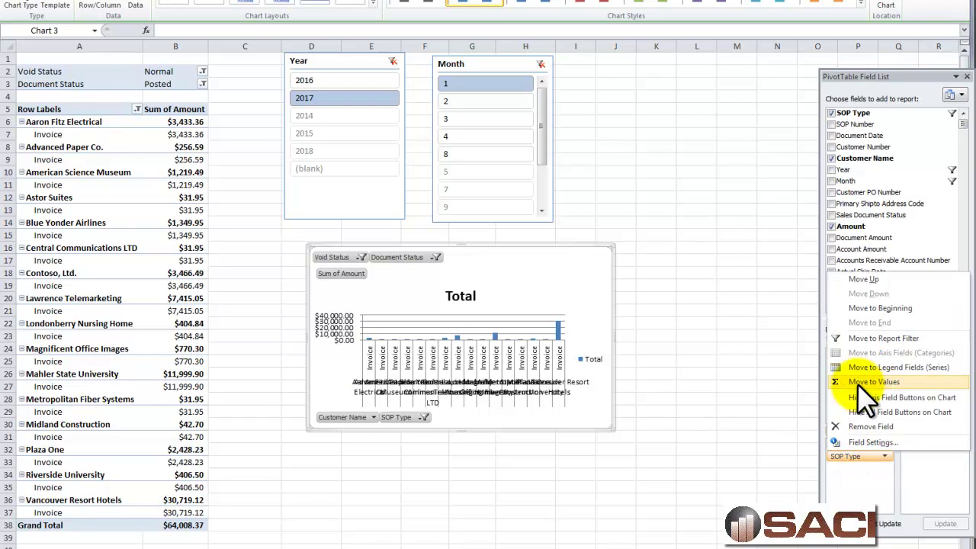
{"action": "left_click", "coordinate": [857, 383]}
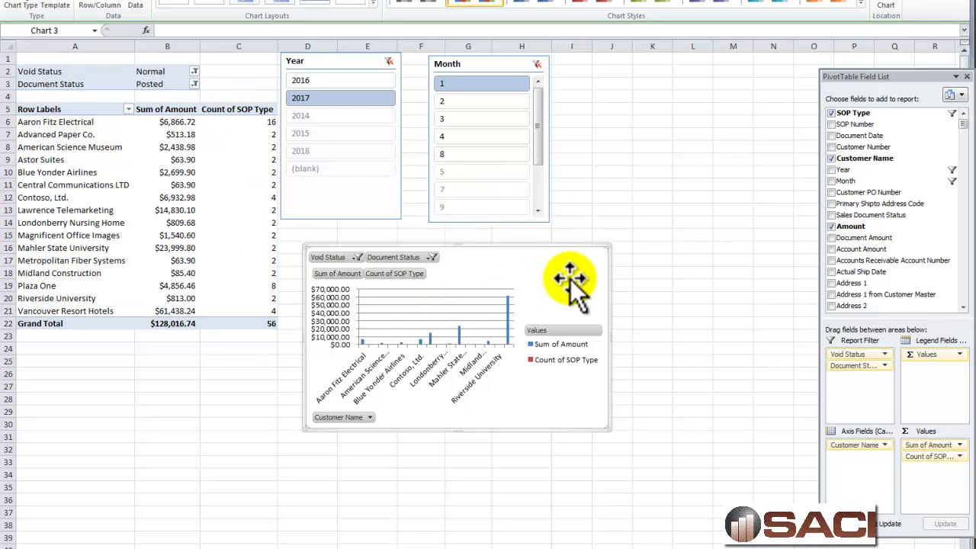
Filter the PivotTable and chart with the slicers to 2014, trying month 4, month 5, and both months together
{"action": "left_click", "coordinate": [316, 116]}
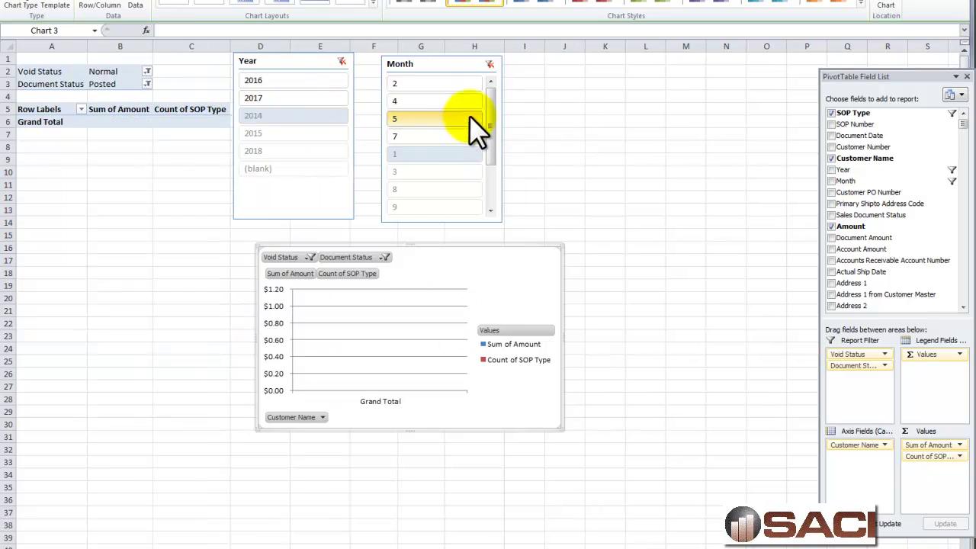
{"action": "left_click", "coordinate": [415, 102]}
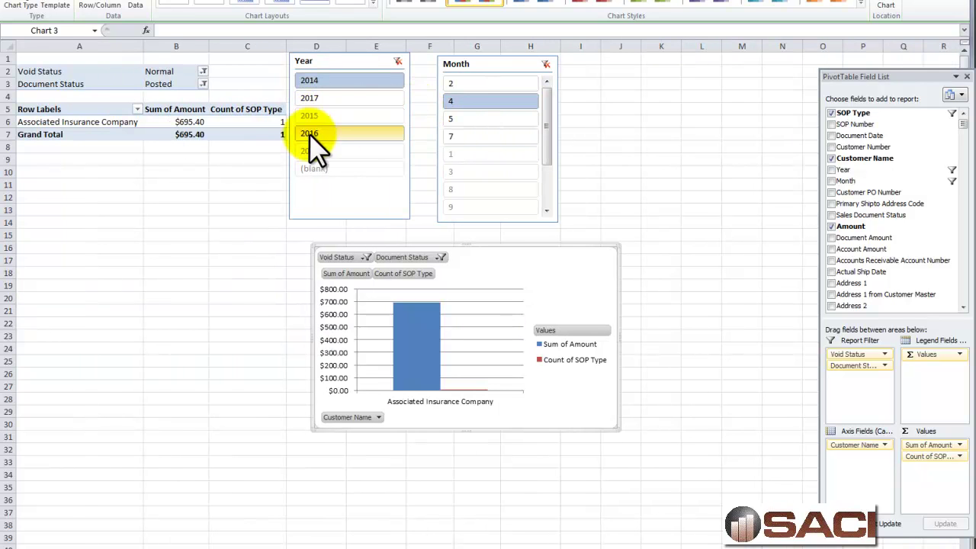
{"action": "left_click", "coordinate": [478, 122]}
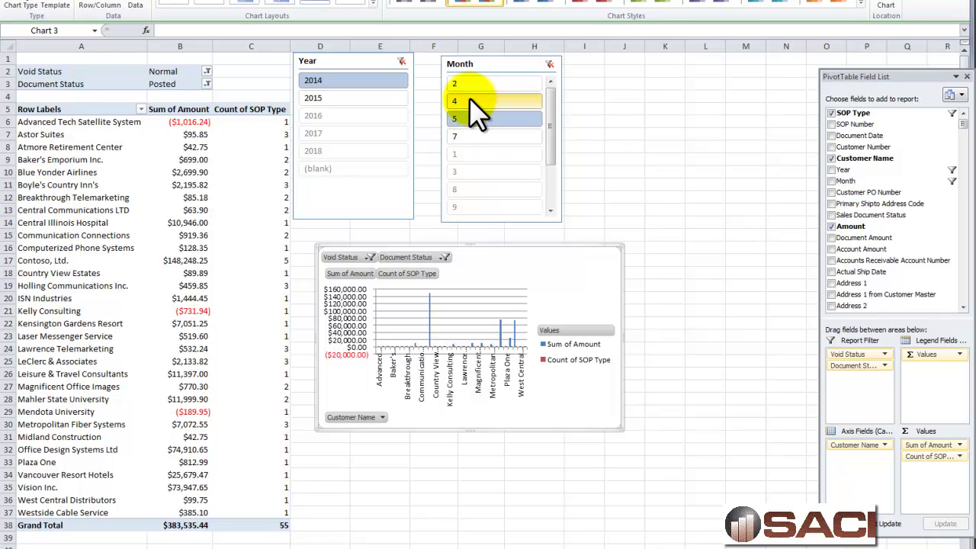
{"action": "left_click", "coordinate": [468, 103], "text": "ctrl"}
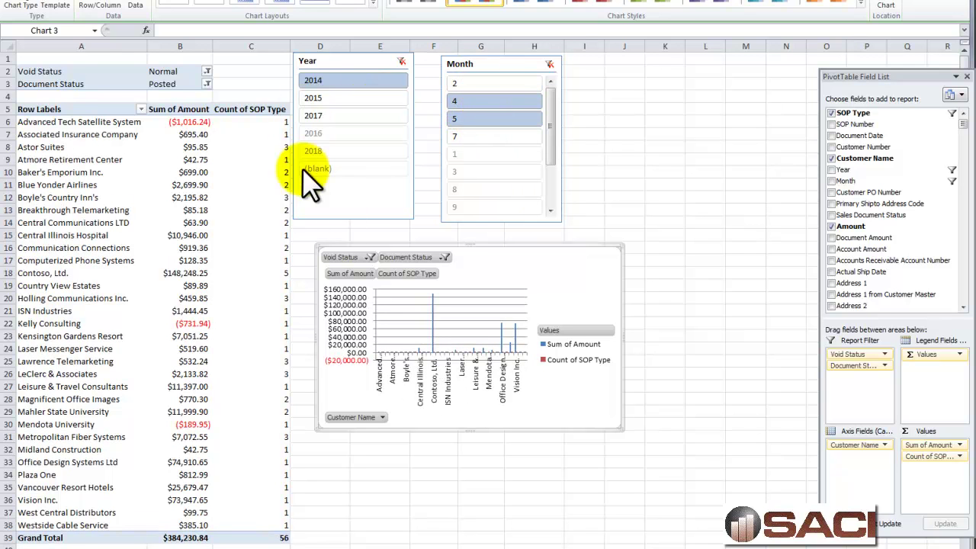
Clear the Month and Year slicer filters and set the Document Status report filter to Unposted
{"action": "left_click", "coordinate": [549, 64]}
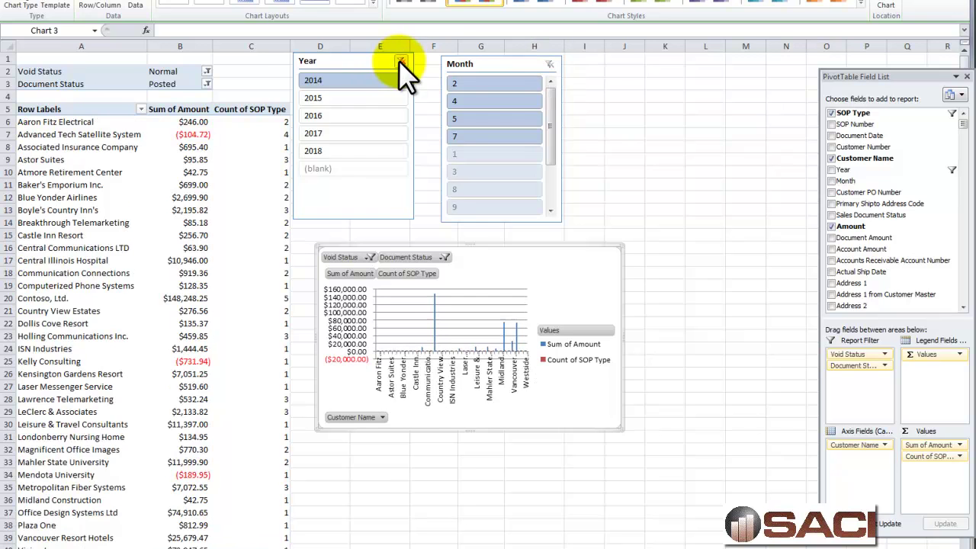
{"action": "left_click", "coordinate": [400, 61]}
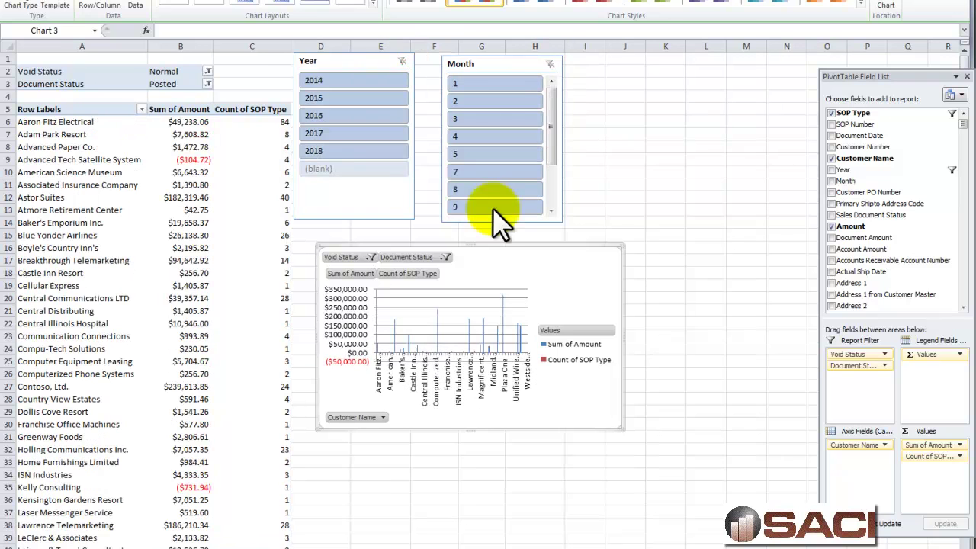
{"action": "left_click", "coordinate": [199, 82]}
{"action": "left_click", "coordinate": [208, 84]}
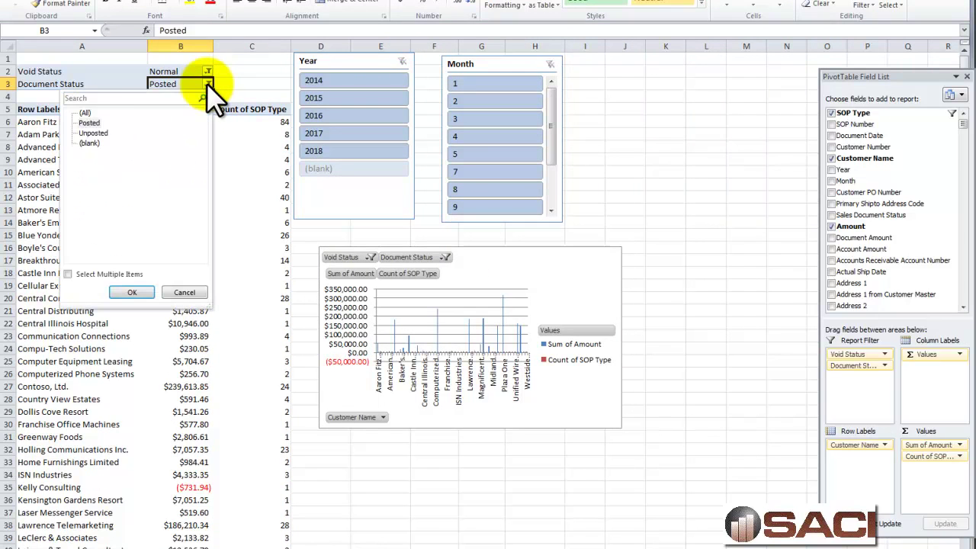
{"action": "double_click", "coordinate": [90, 132]}
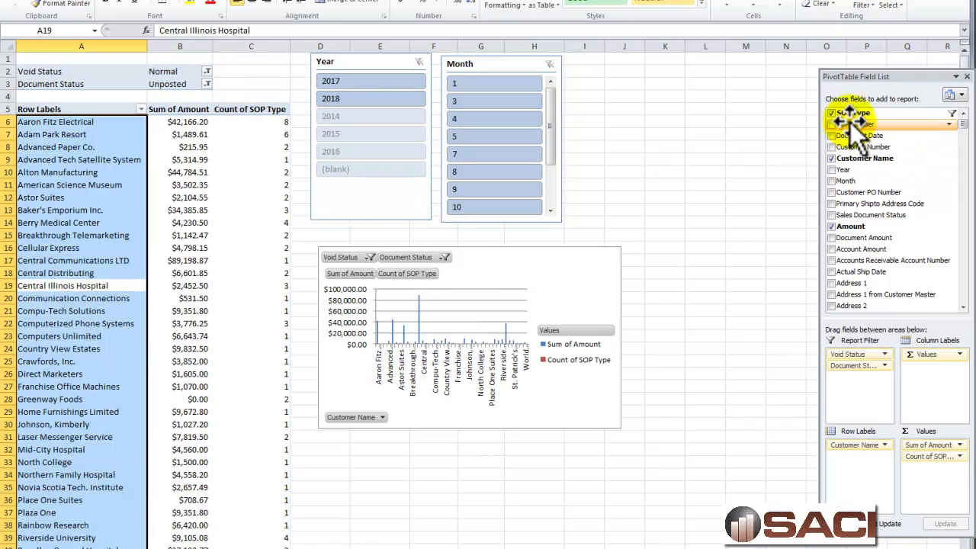
Add the SOP Type field to the PivotTable's report filter area and filter it to Order only
{"action": "left_click_drag", "start_coordinate": [850, 112], "coordinate": [851, 379]}
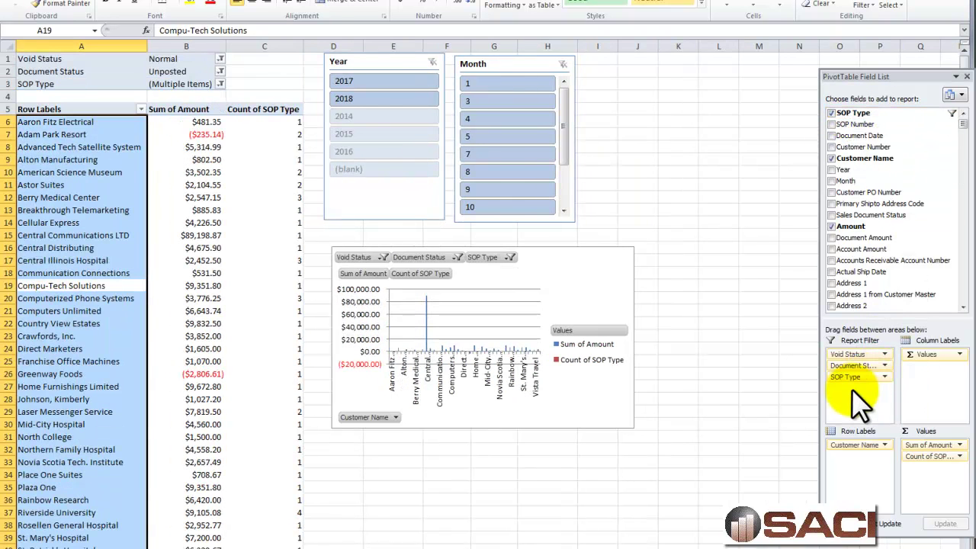
{"action": "left_click", "coordinate": [220, 84]}
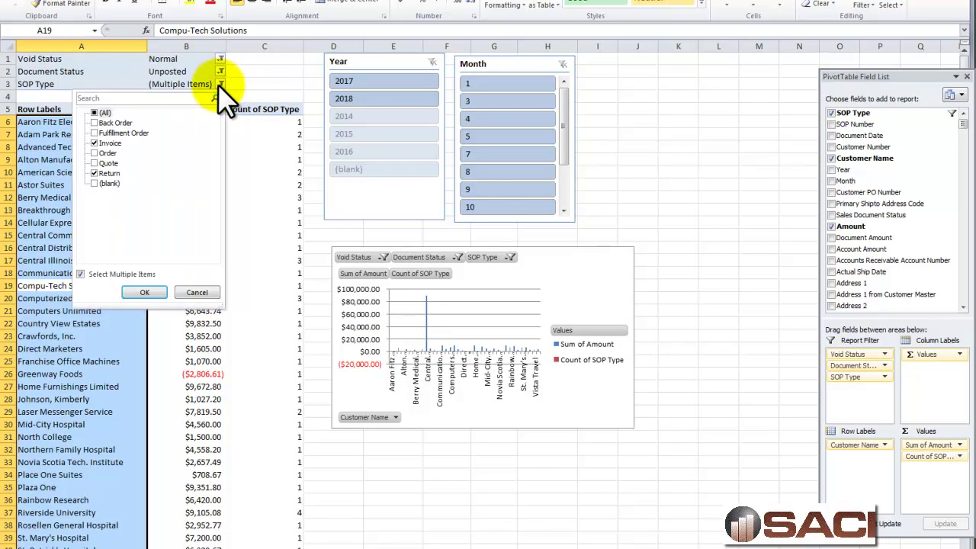
{"action": "left_click", "coordinate": [95, 112]}
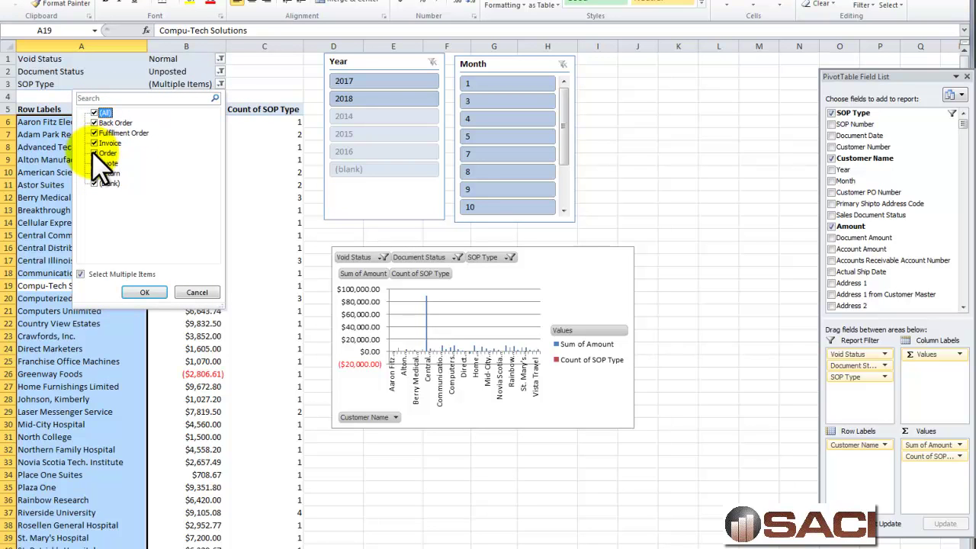
{"action": "left_click", "coordinate": [94, 152]}
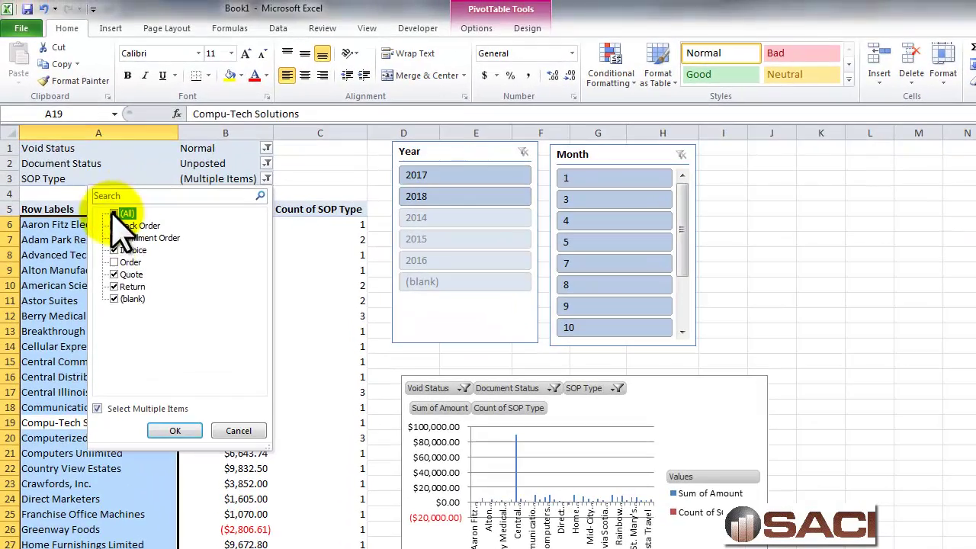
{"action": "left_click", "coordinate": [114, 214]}
{"action": "left_click", "coordinate": [113, 214]}
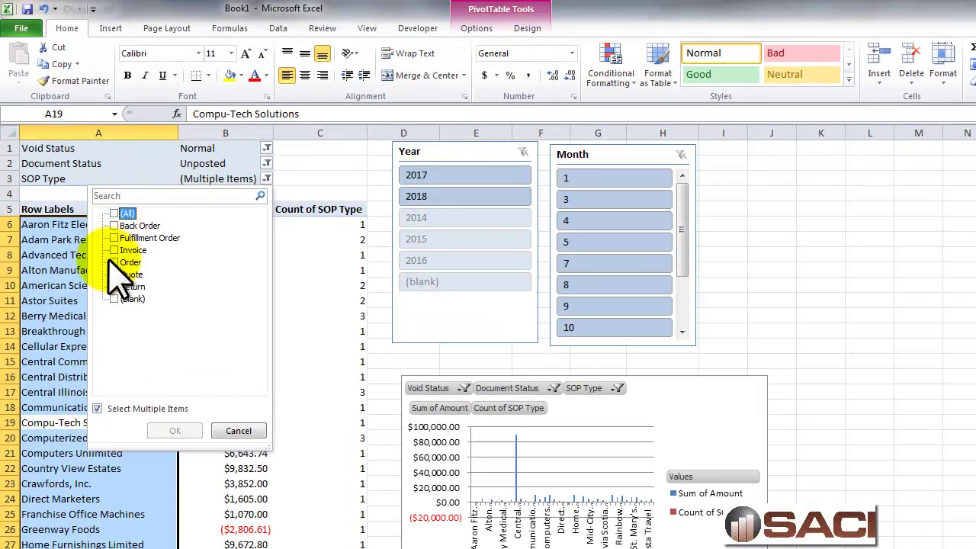
{"action": "left_click", "coordinate": [115, 262]}
{"action": "left_click", "coordinate": [174, 430]}
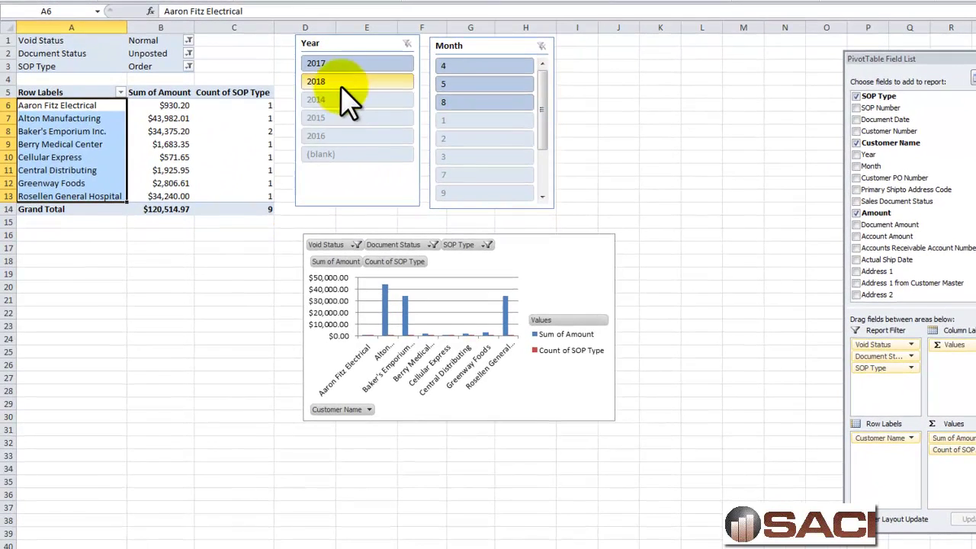
Try the slicers with 2018 and month 1, 2014 and month 7, 2016 and month 2, and 2014 and month 2
{"action": "left_click", "coordinate": [347, 98]}
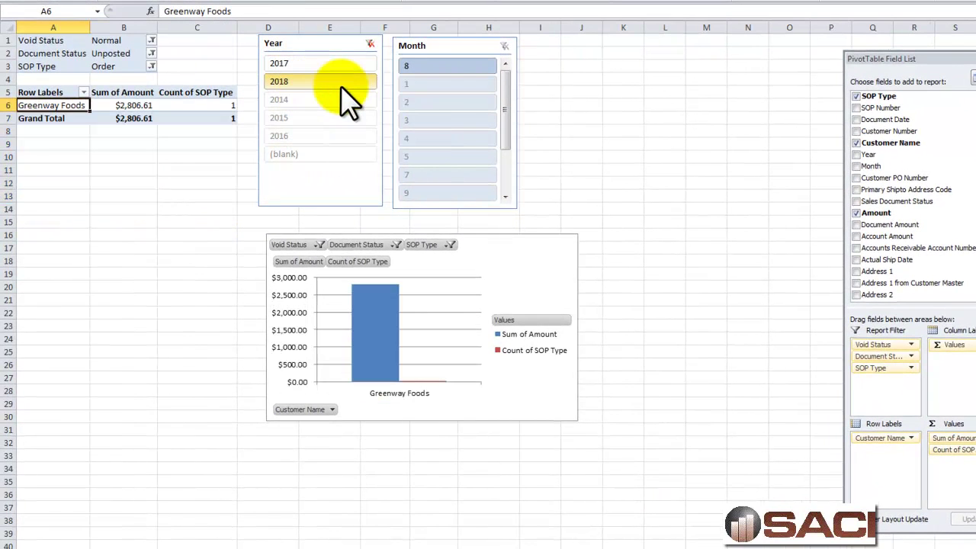
{"action": "left_click", "coordinate": [437, 85]}
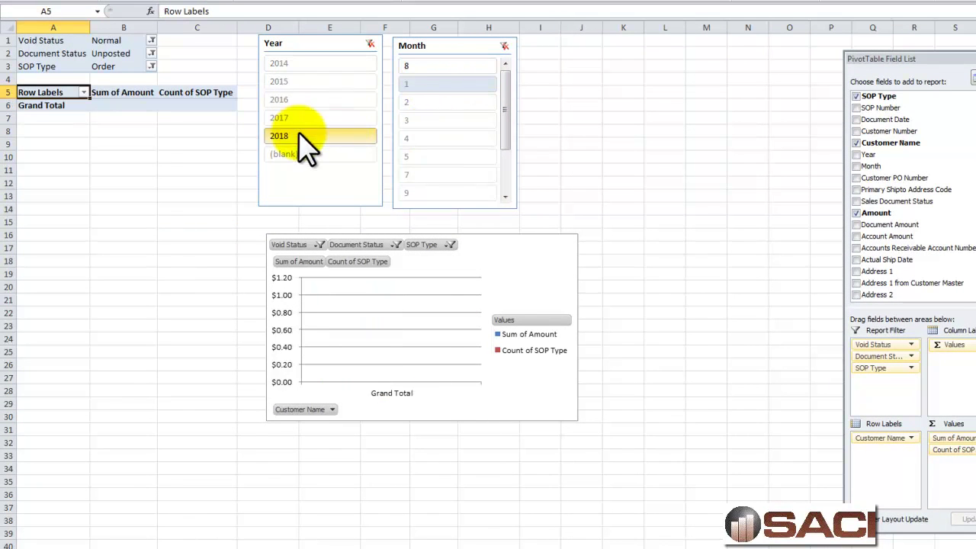
{"action": "left_click", "coordinate": [293, 69]}
{"action": "left_click", "coordinate": [436, 155]}
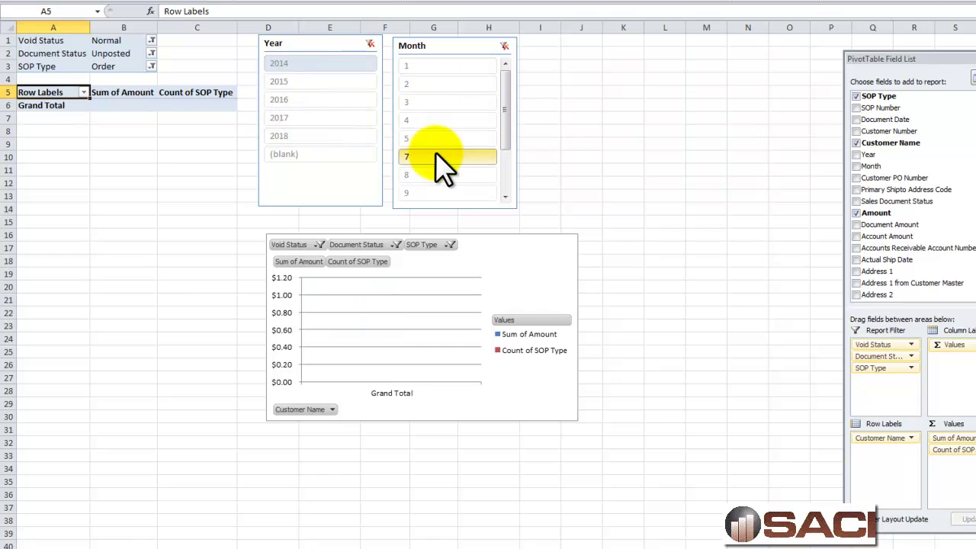
{"action": "left_click", "coordinate": [324, 100]}
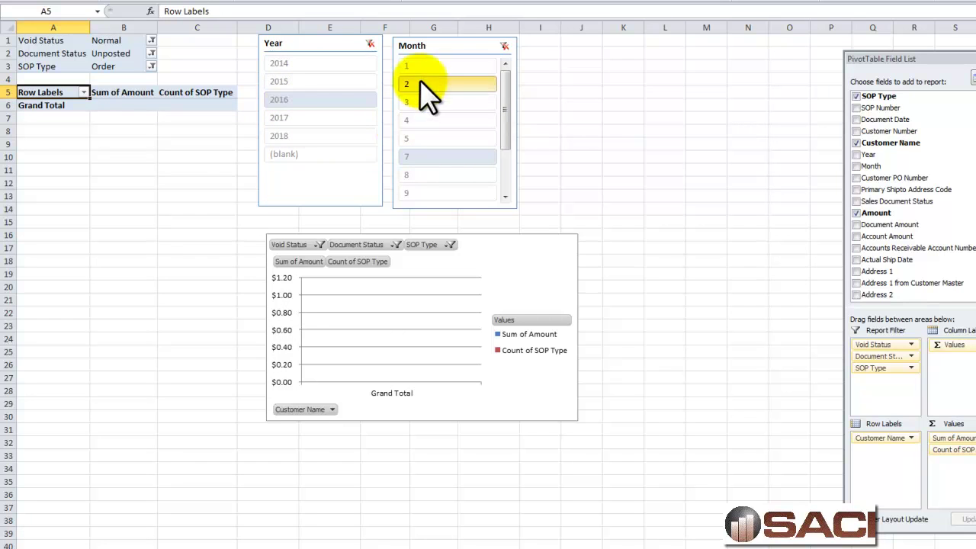
{"action": "left_click", "coordinate": [341, 65]}
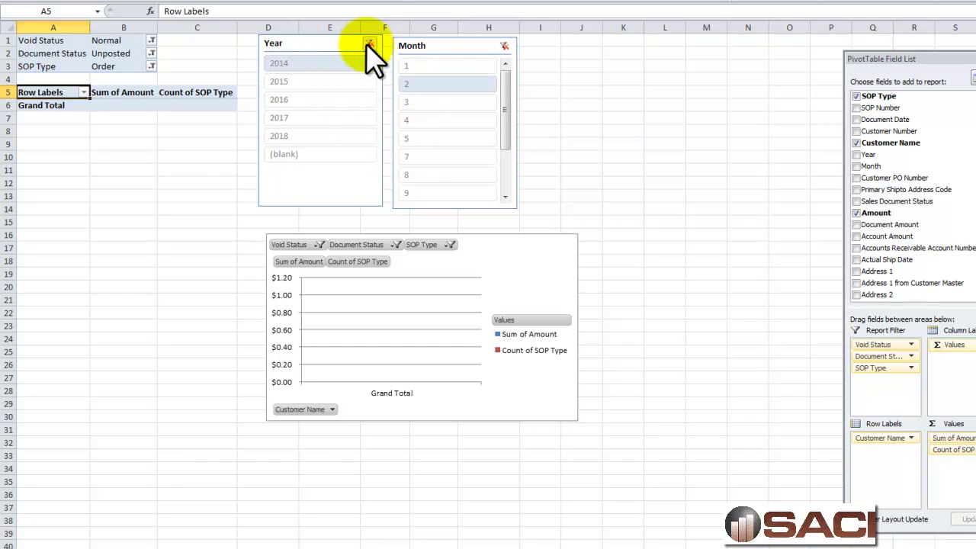
Clear the Year and Month slicer filters and filter the PivotTable and chart to 2018, month 8
{"action": "left_click", "coordinate": [370, 43]}
{"action": "left_click", "coordinate": [504, 45]}
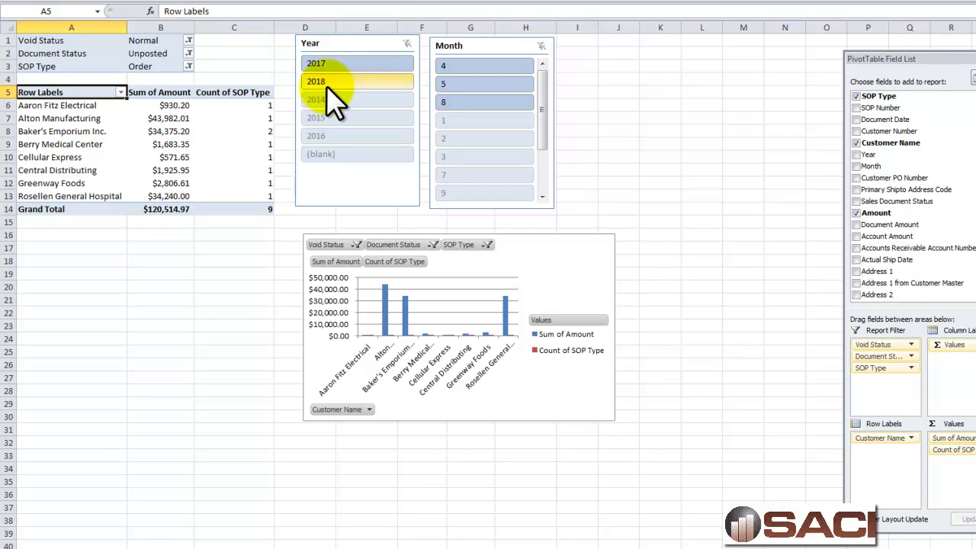
{"action": "left_click", "coordinate": [324, 138]}
{"action": "left_click", "coordinate": [443, 68]}
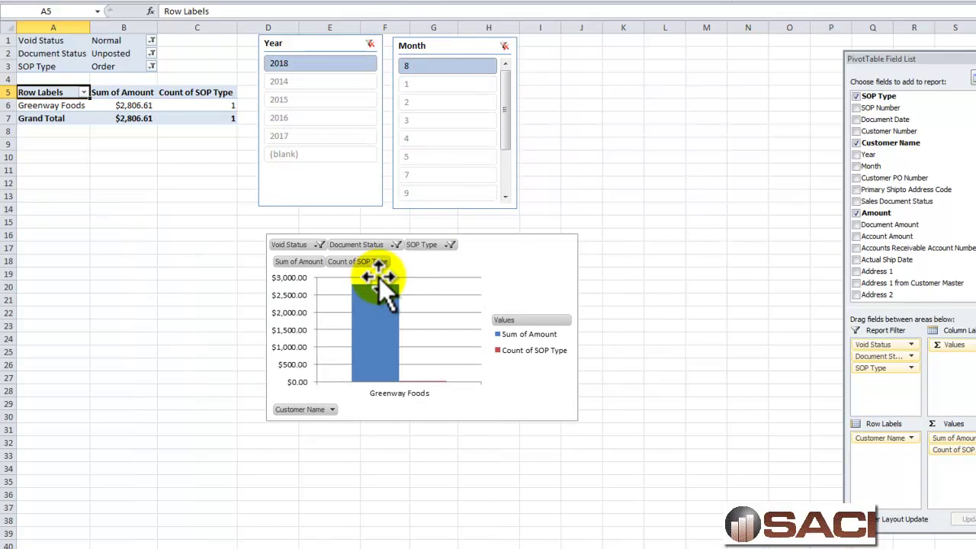